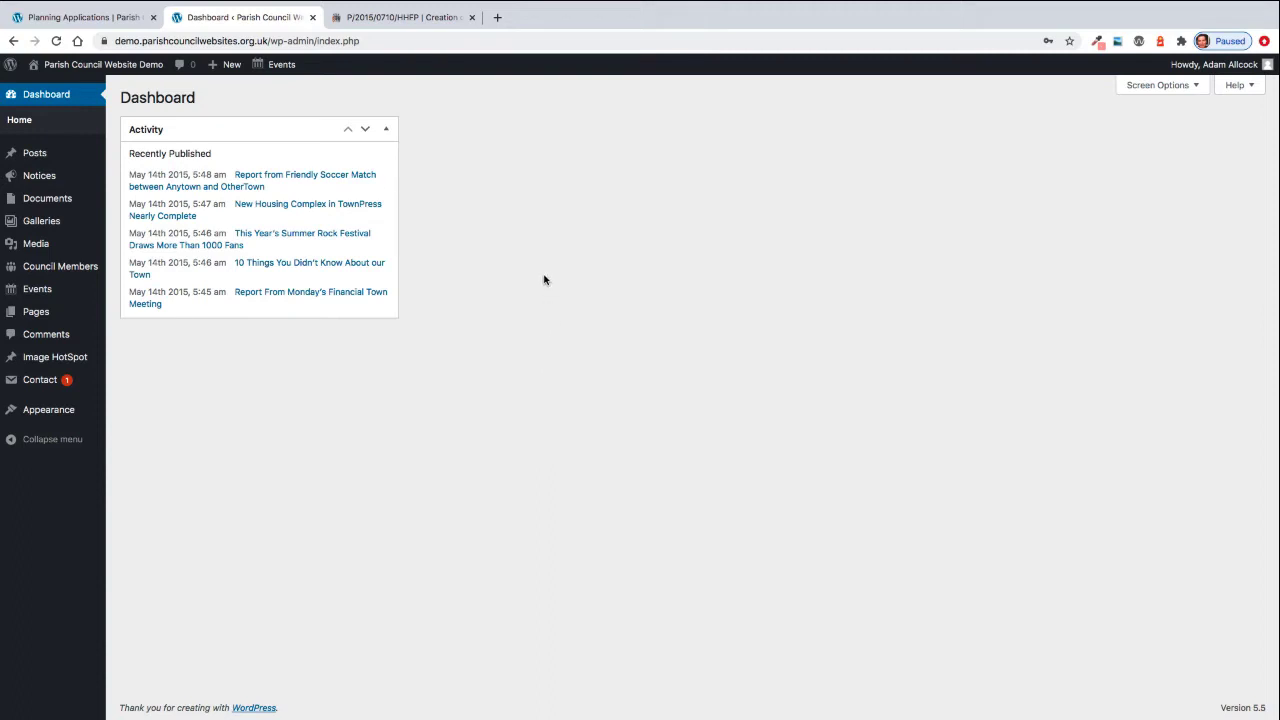
- Go to the Image HotSpot list showing the published Planning Applications hotspot and its shortcode
mouse_move(78, 362)
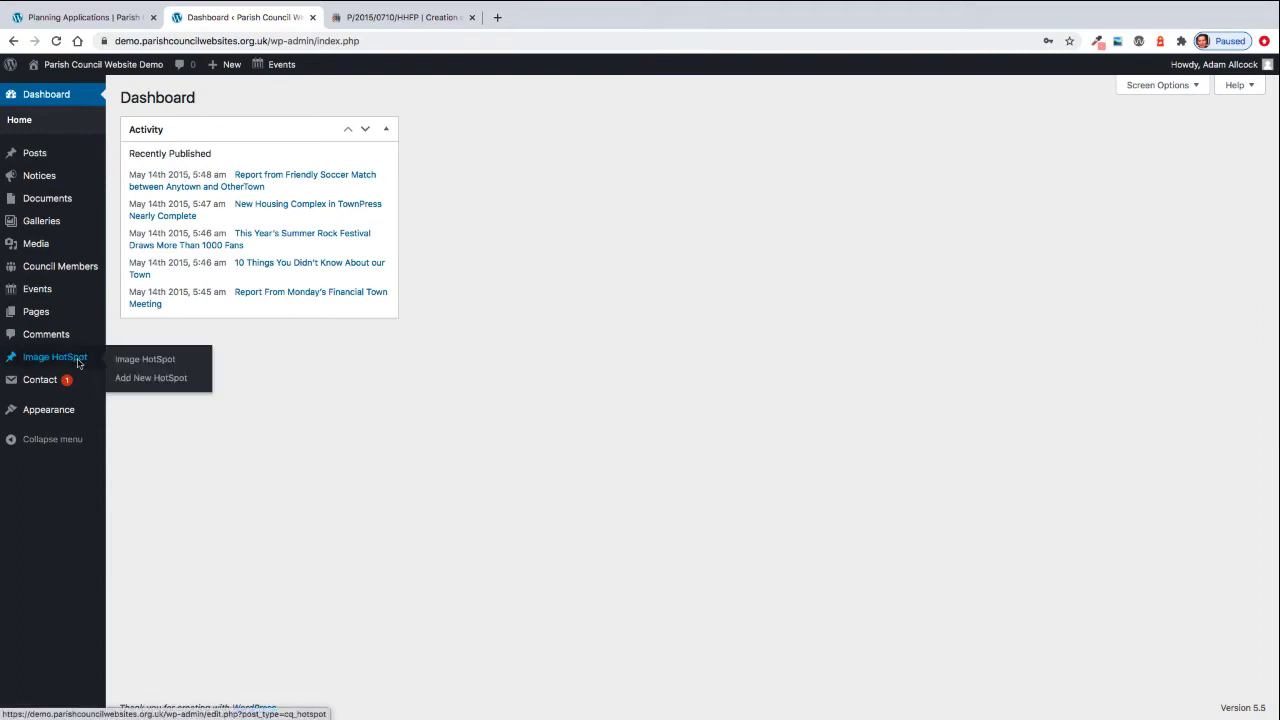
left_click(146, 362)
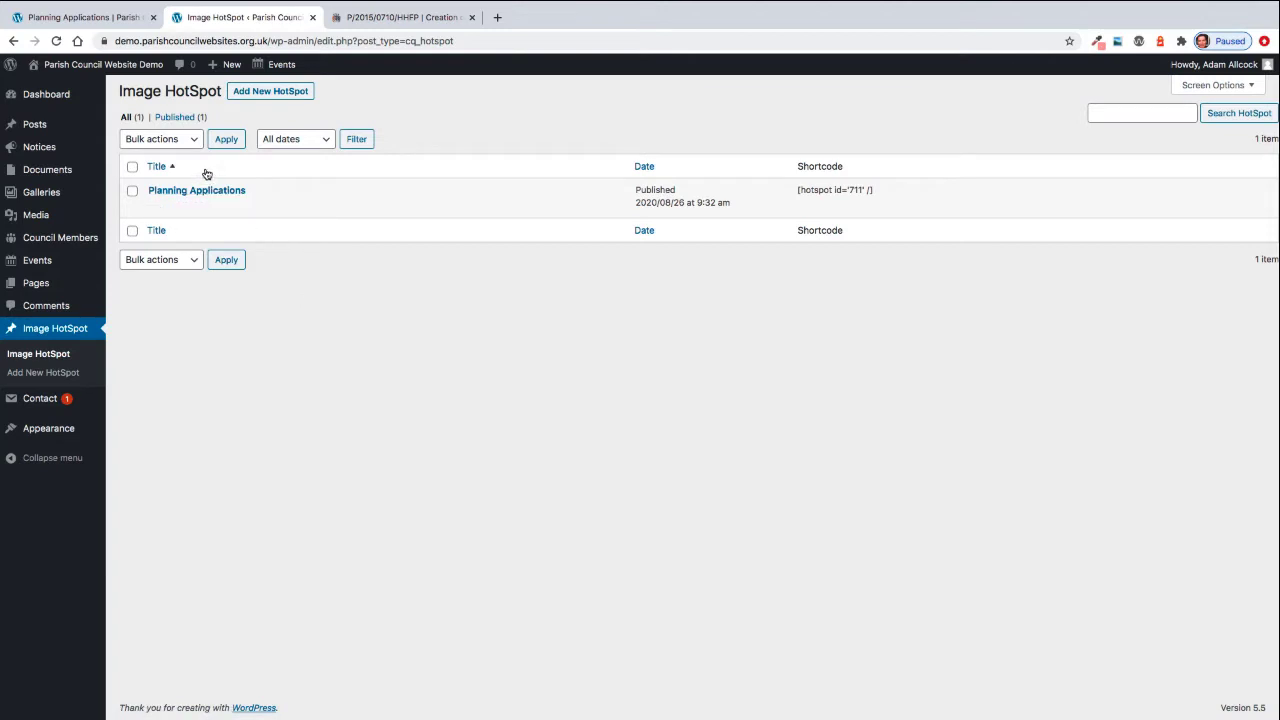
mouse_move(174, 201)
- Edit Planning Applications: give Popover 1 title 'Example Planning Application' and content 'Information here'
left_click(156, 206)
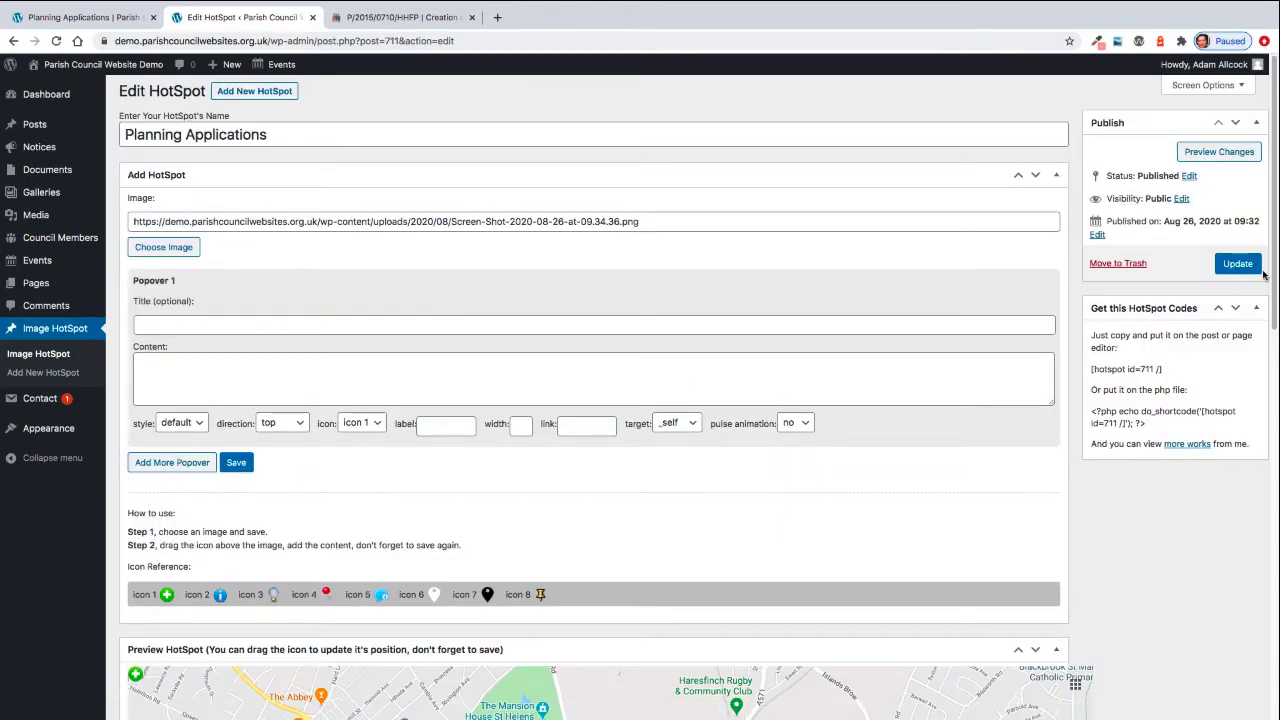
left_click_drag(1266, 277, 1241, 270)
left_click(166, 325)
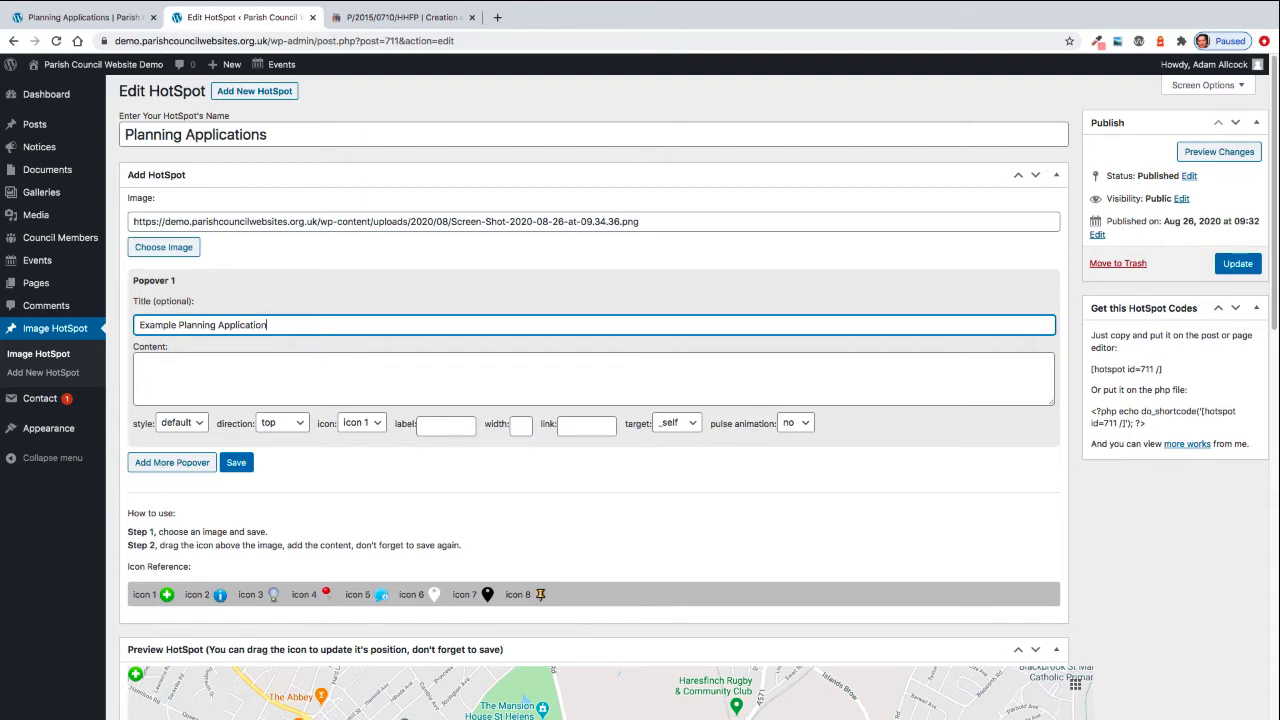
left_click(174, 372)
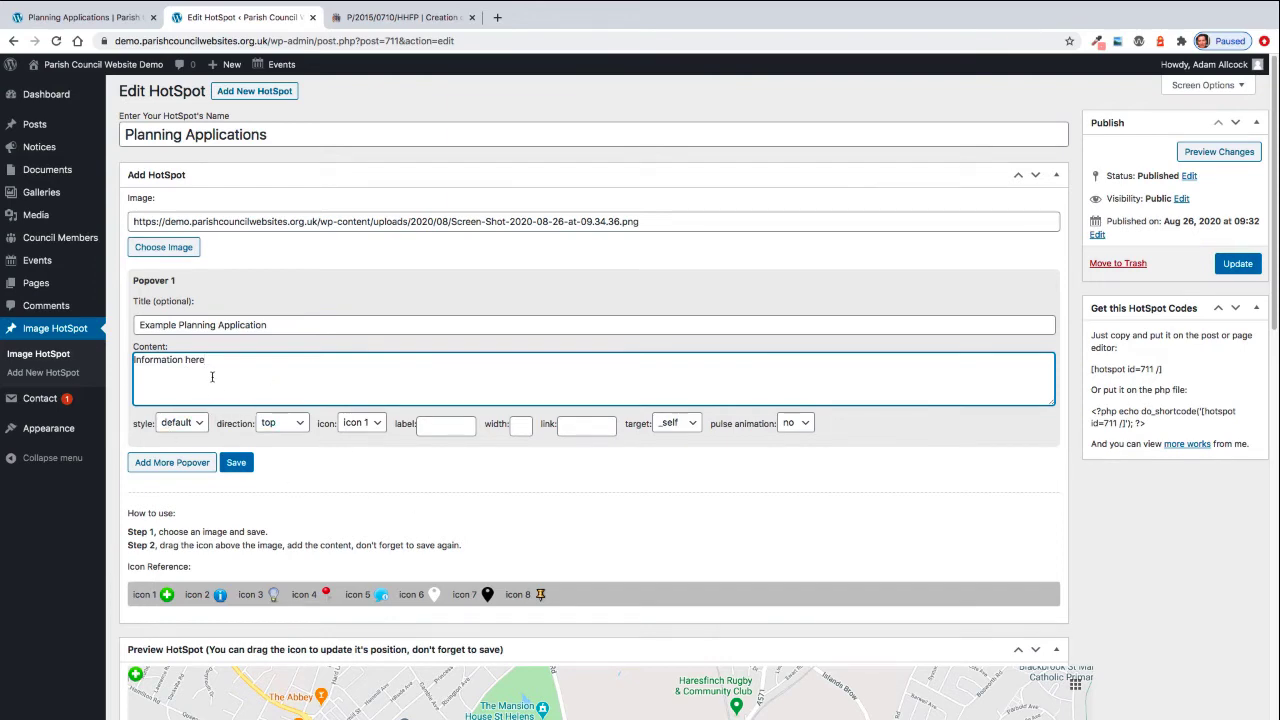
scroll(343, 474, "down", 1)
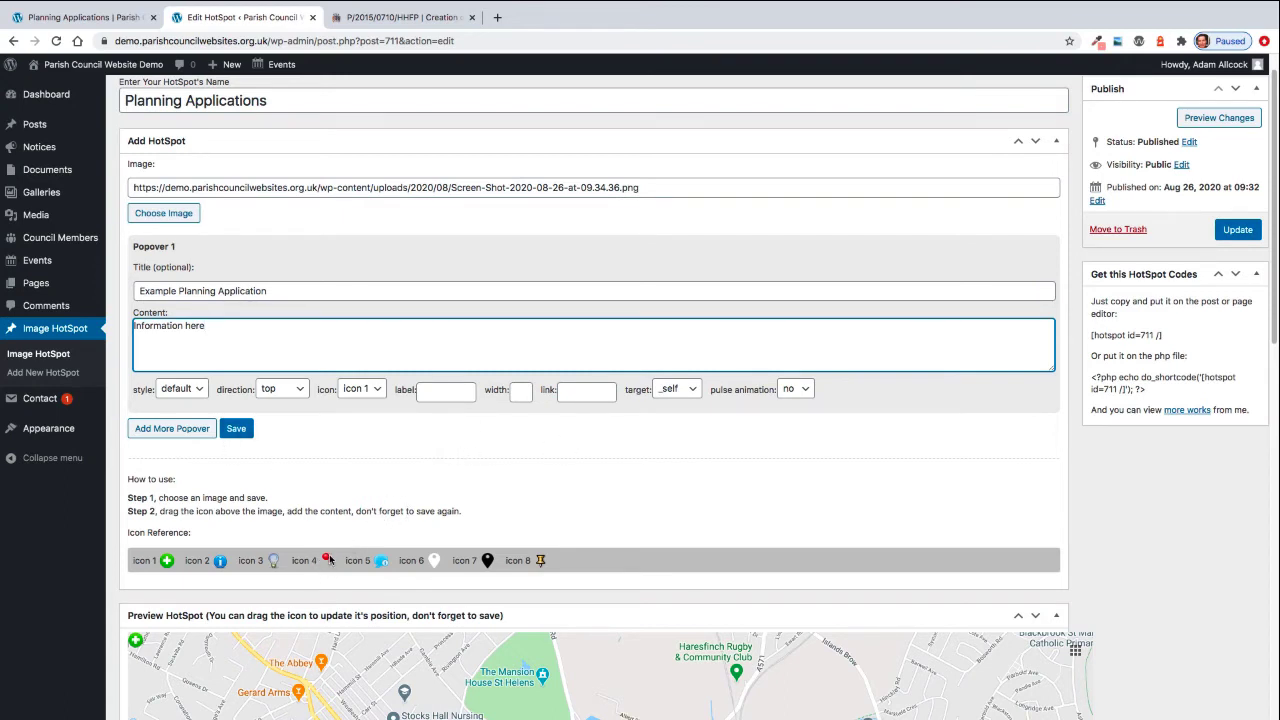
- Set Popover 1 to the red pin icon 4 with pulse animation yes, then save
left_click(366, 390)
left_click(358, 427)
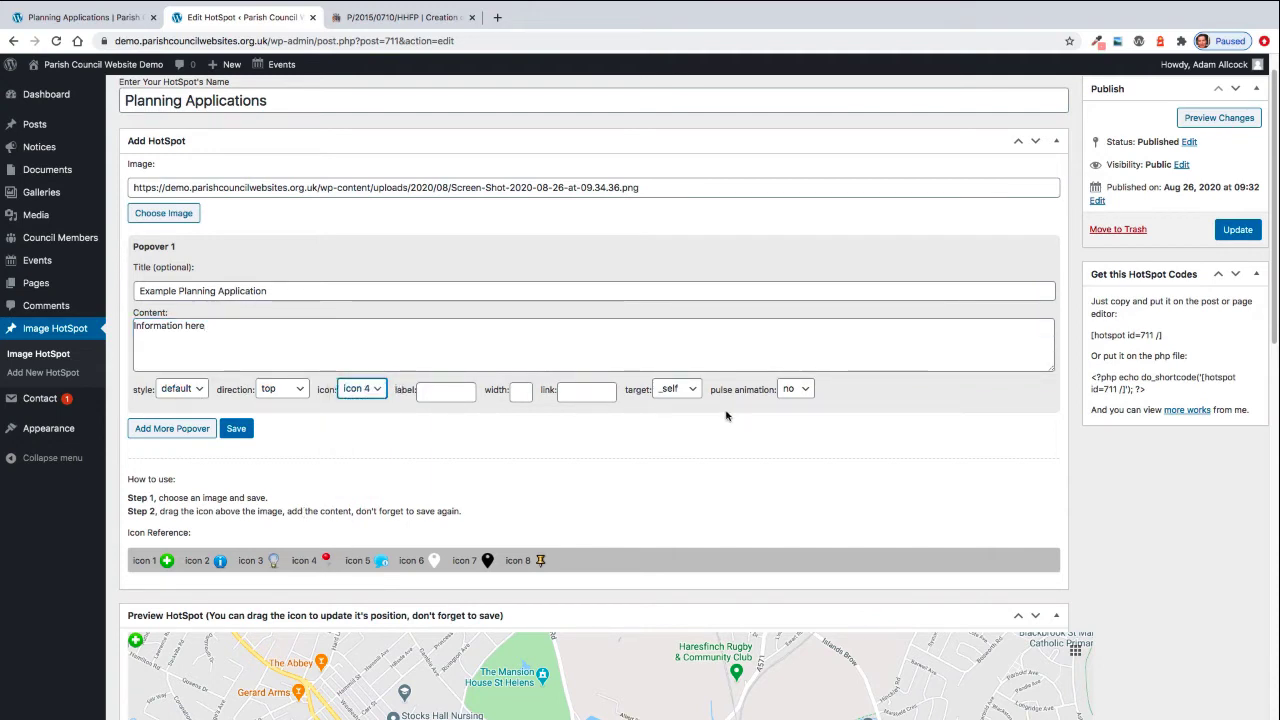
left_click(800, 392)
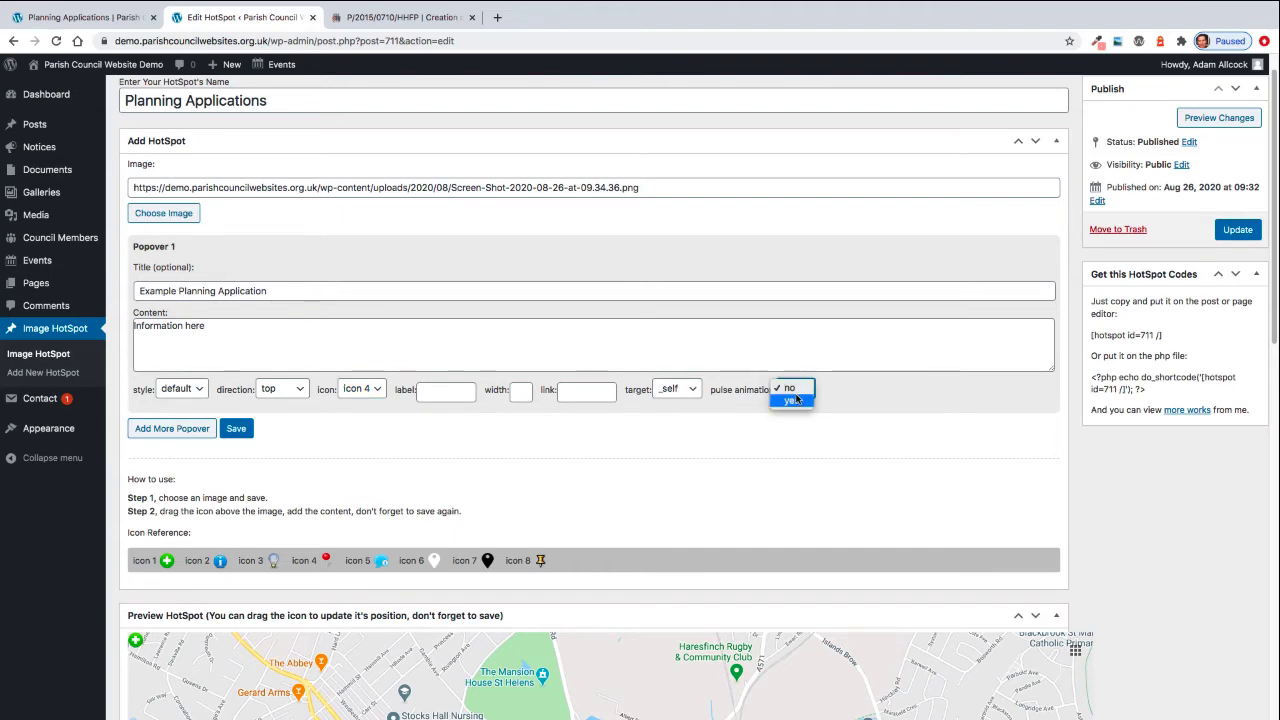
left_click(797, 399)
scroll(325, 420, "down", 1)
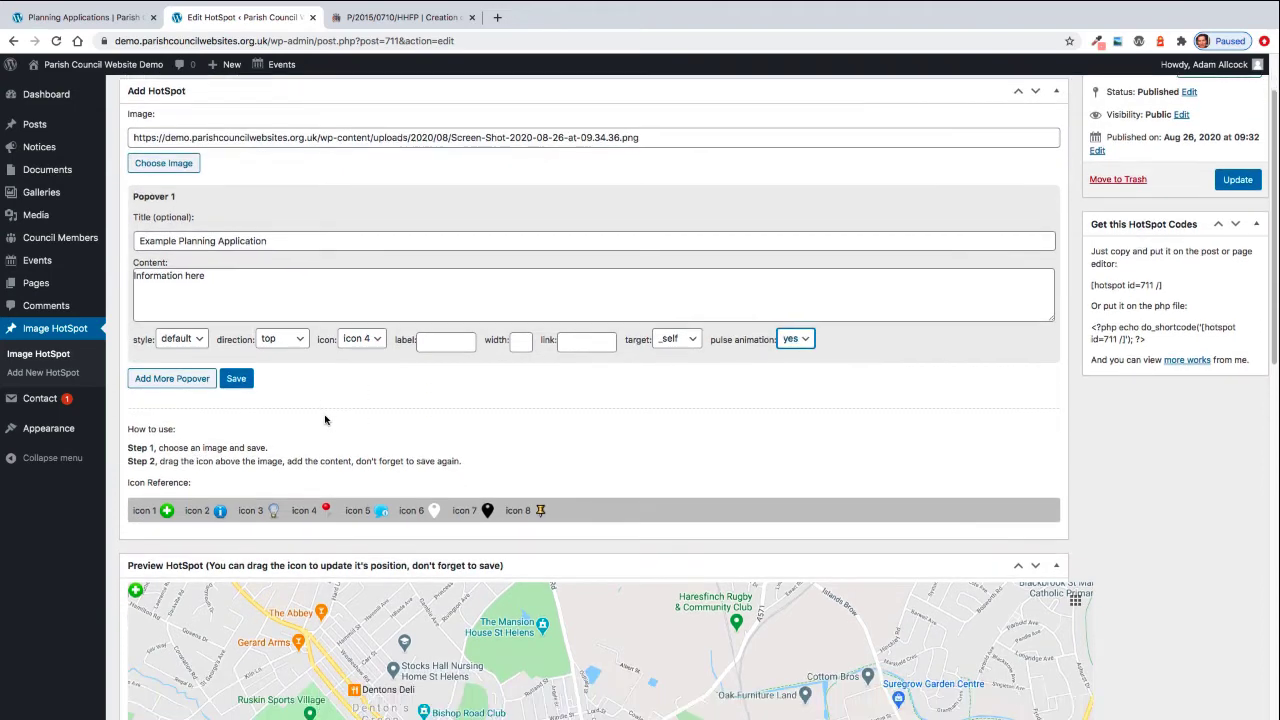
scroll(325, 420, "down", 2)
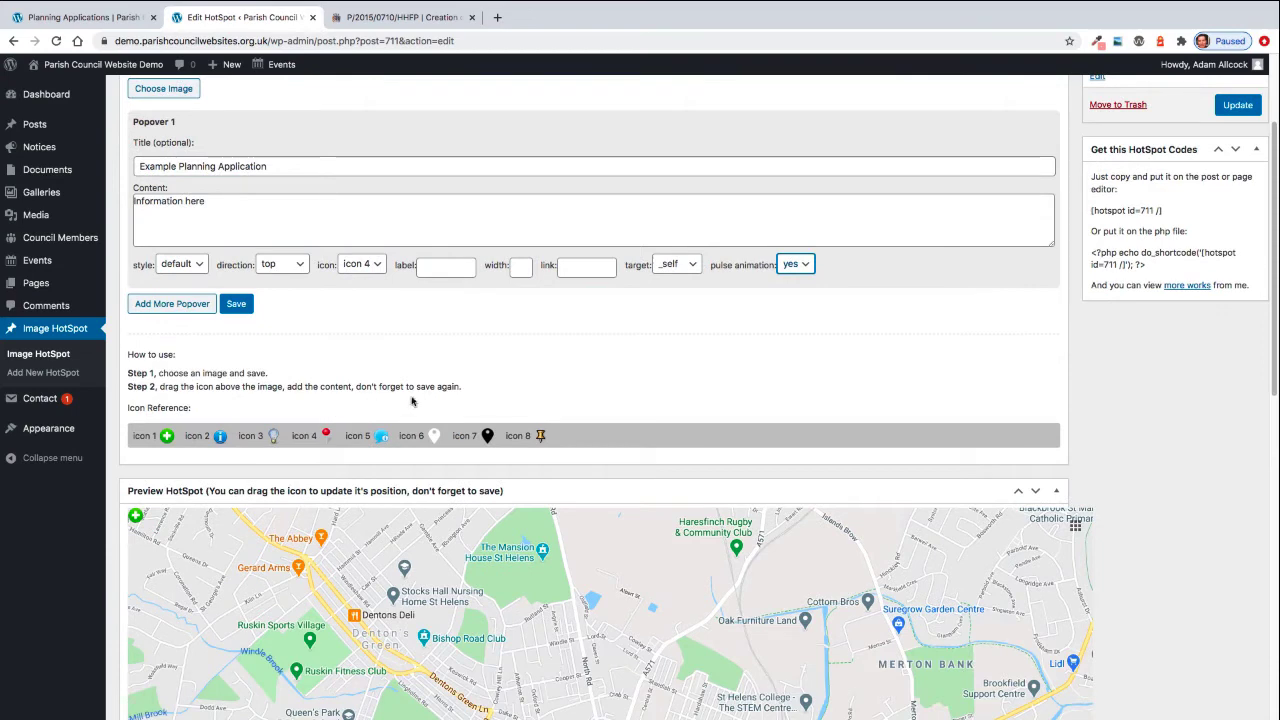
left_click(232, 309)
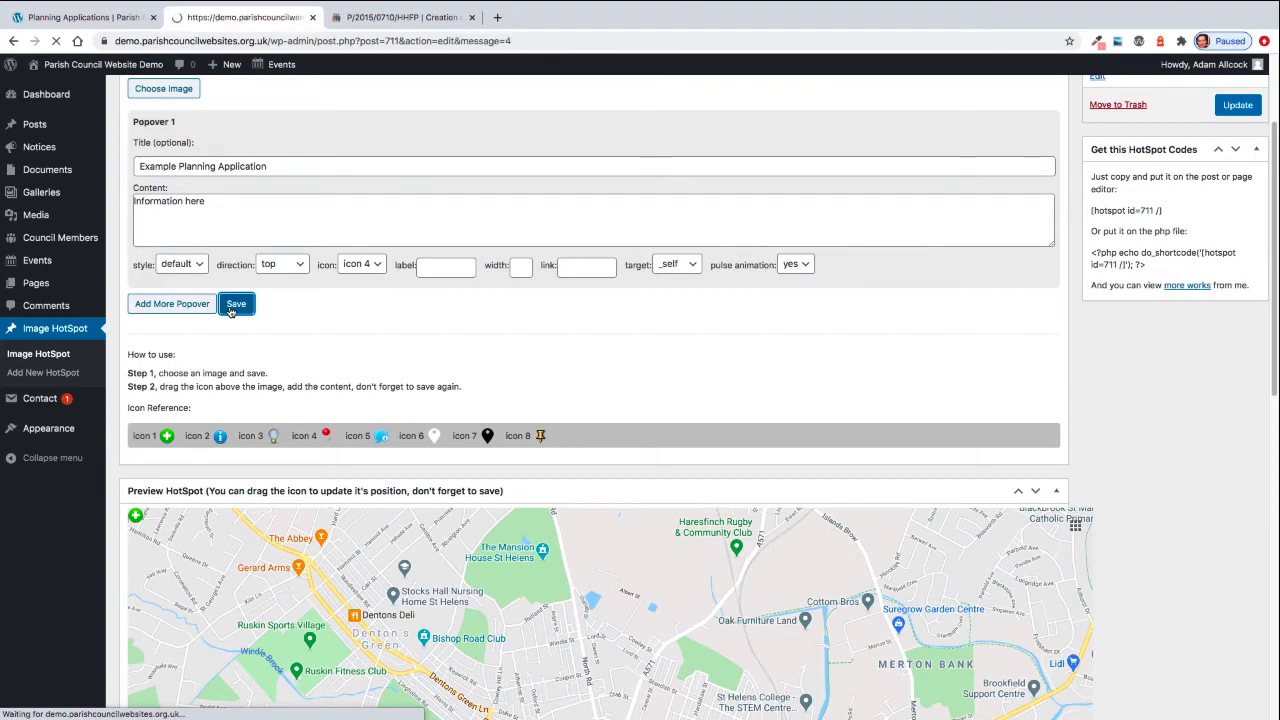
- Drag the red pin from the map's top-left corner to near Lord St in the preview
scroll(476, 474, "down", 5)
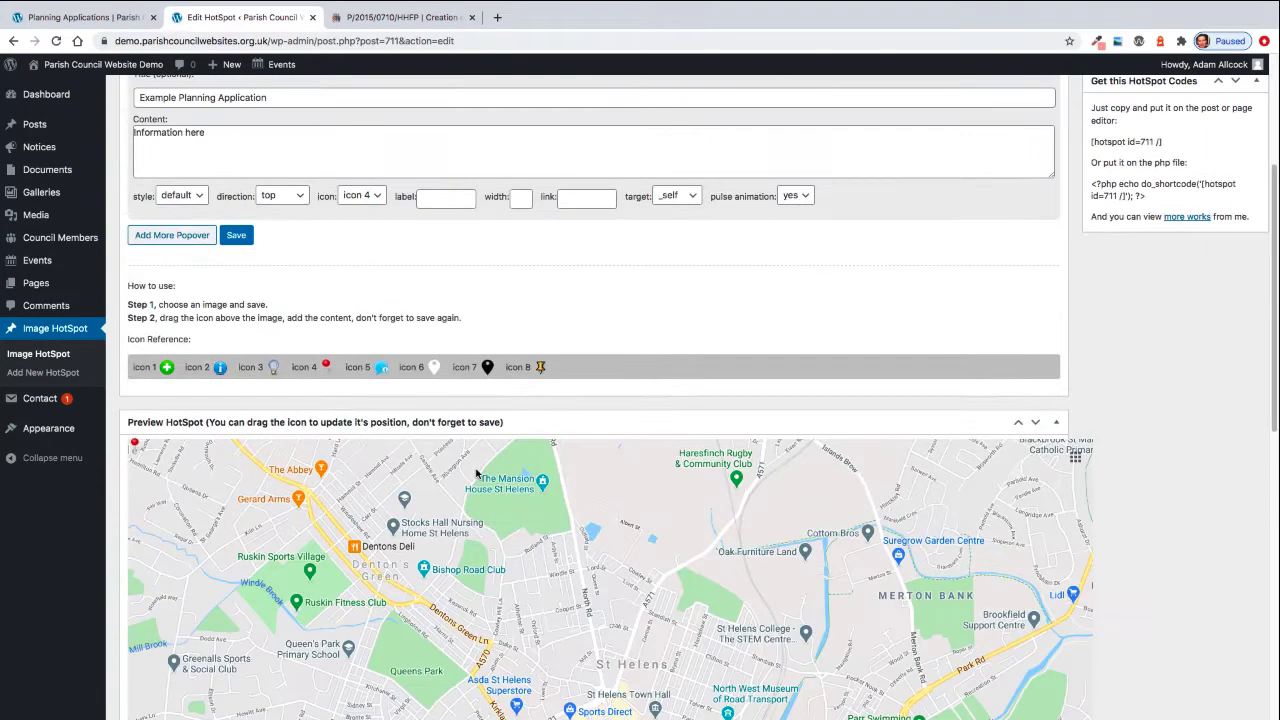
scroll(476, 474, "down", 1)
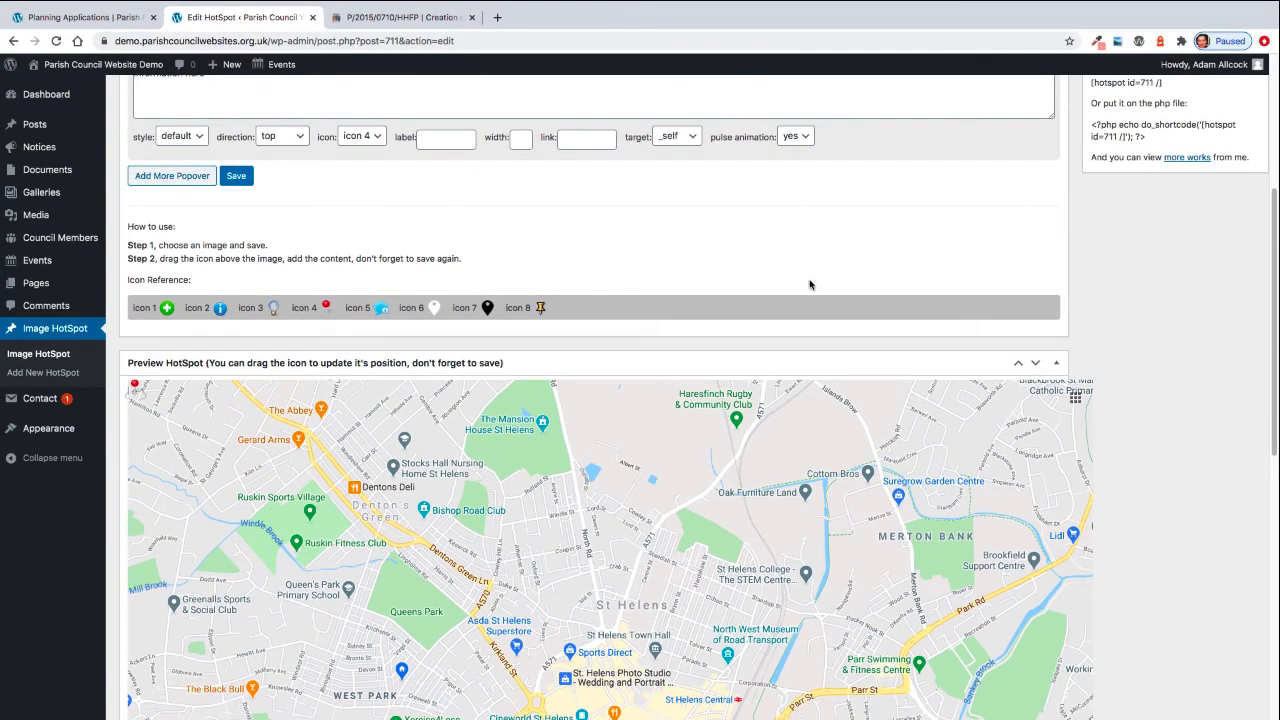
scroll(818, 284, "down", 1)
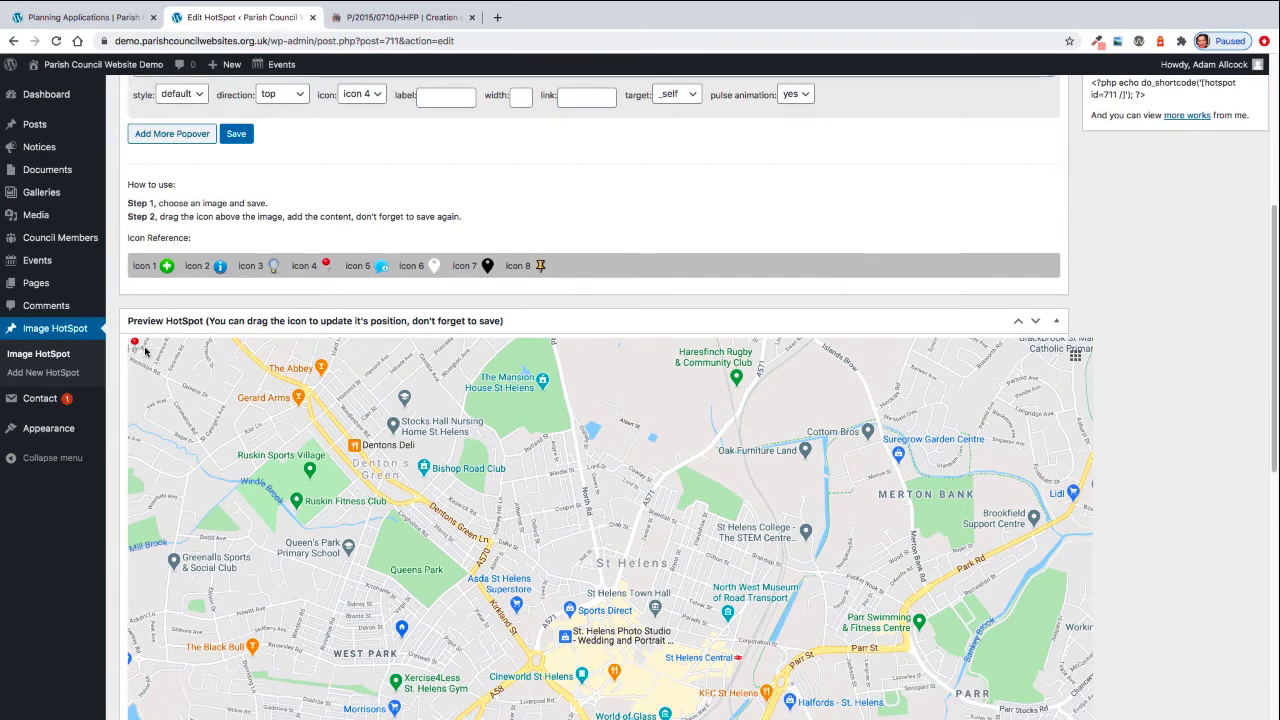
mouse_move(137, 347)
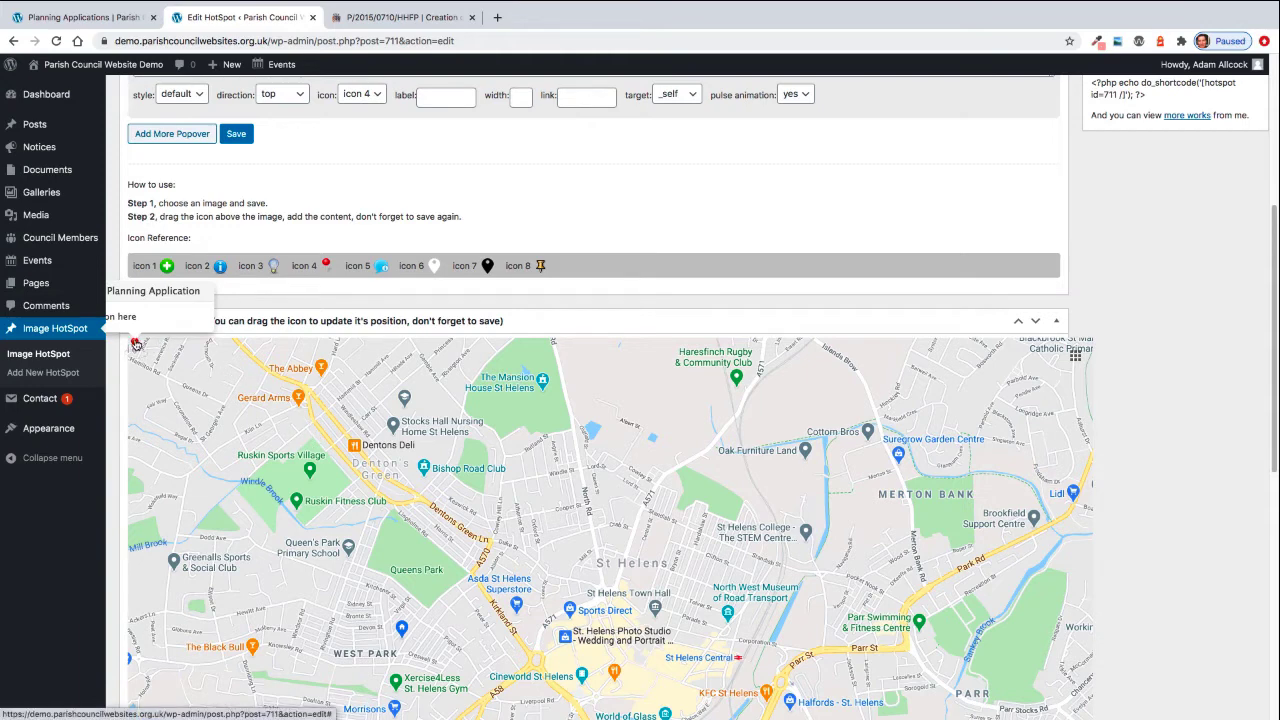
left_click_drag(136, 344, 371, 436)
left_click_drag(558, 463, 633, 458)
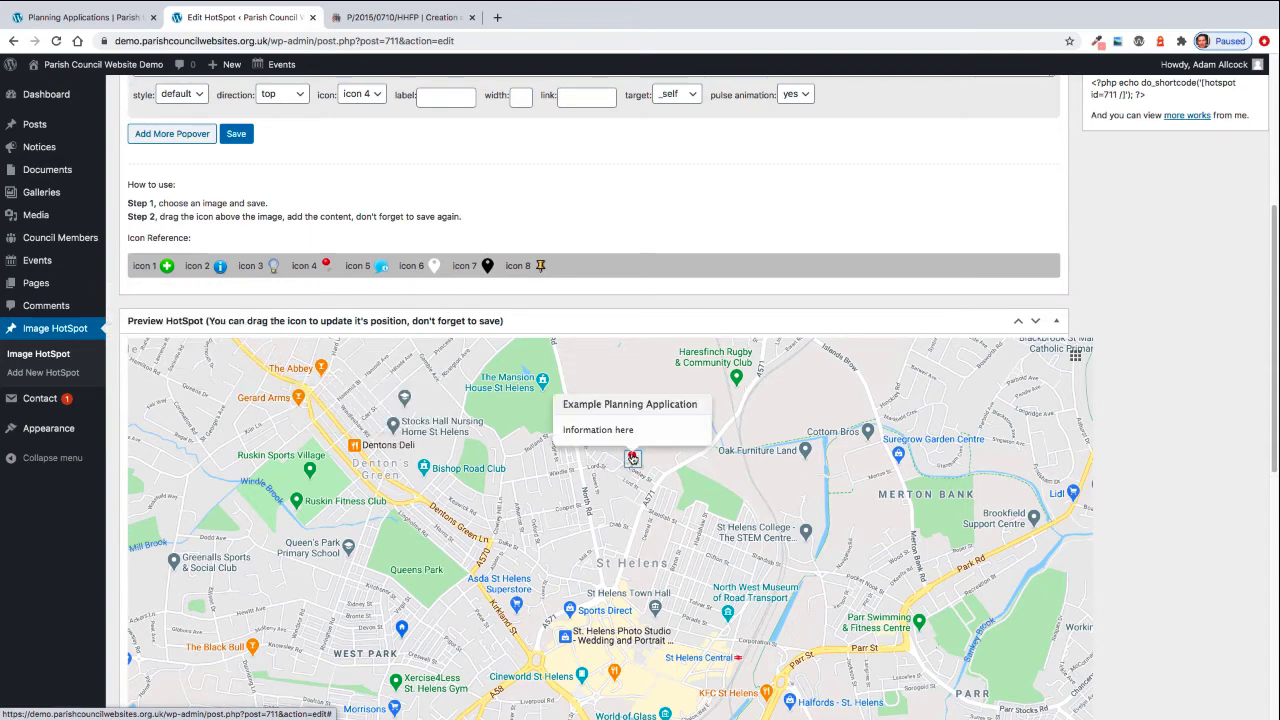
scroll(1208, 486, "up", 3)
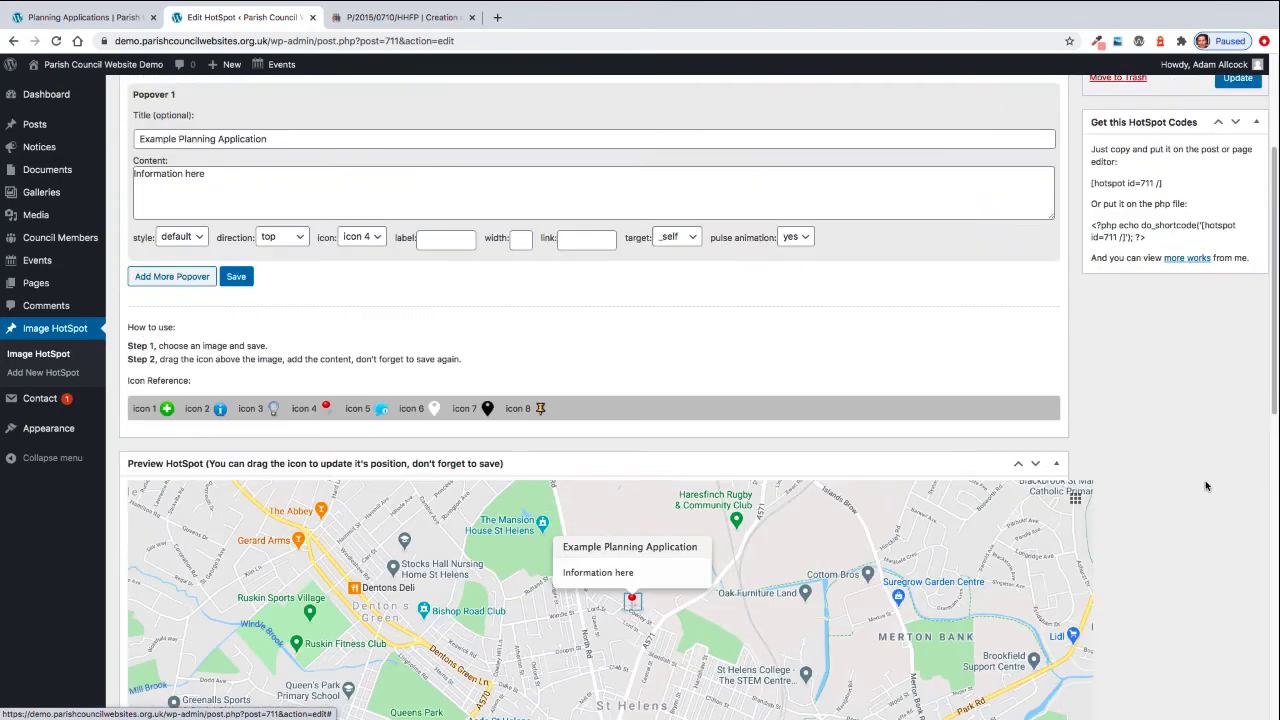
scroll(1206, 486, "up", 1)
- Update the hotspot and check the pin's new position on the St Helens map preview
left_click(1234, 130)
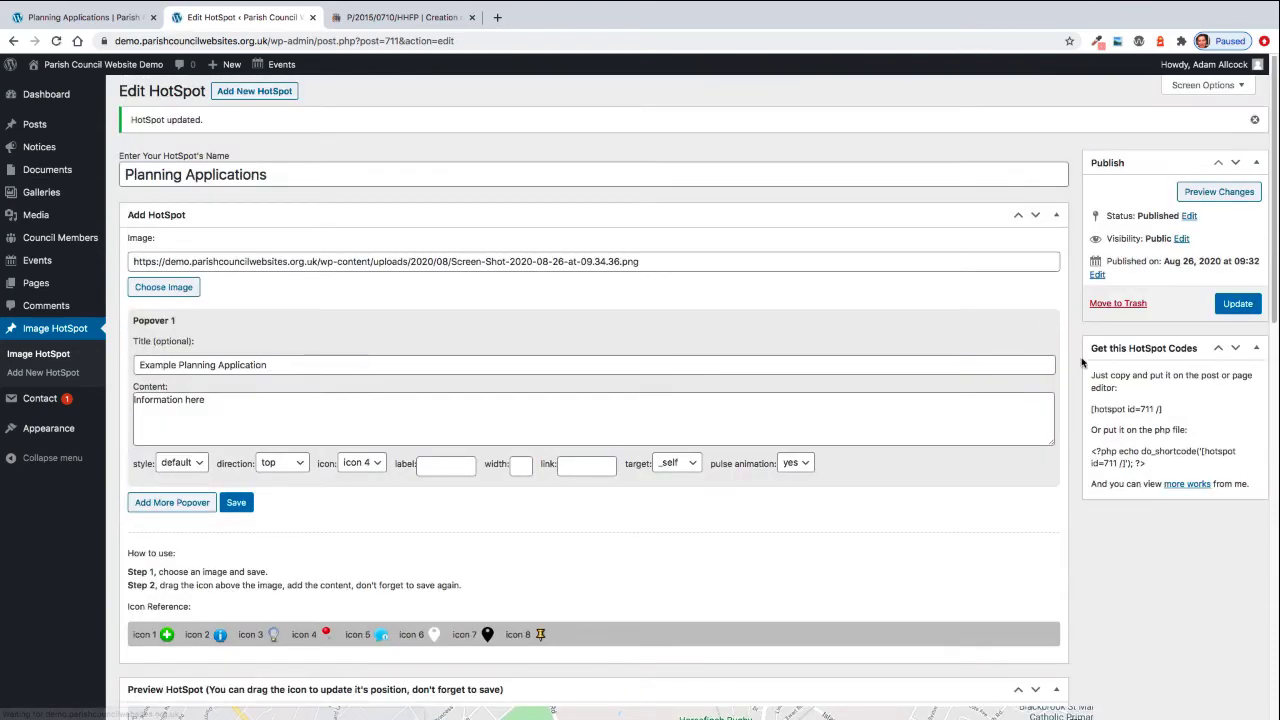
left_click_drag(1272, 258, 1252, 293)
scroll(1252, 293, "up", 2)
scroll(1245, 293, "down", 1)
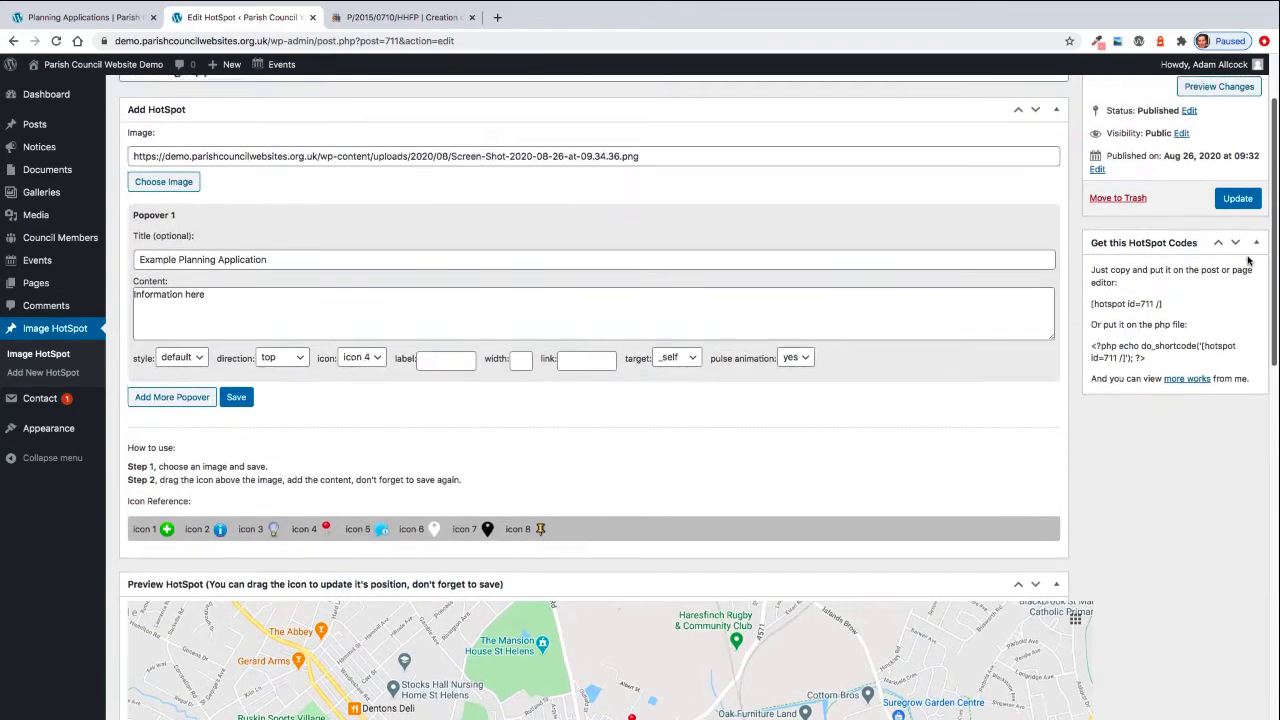
scroll(1243, 300, "down", 3)
scroll(1240, 320, "up", 1)
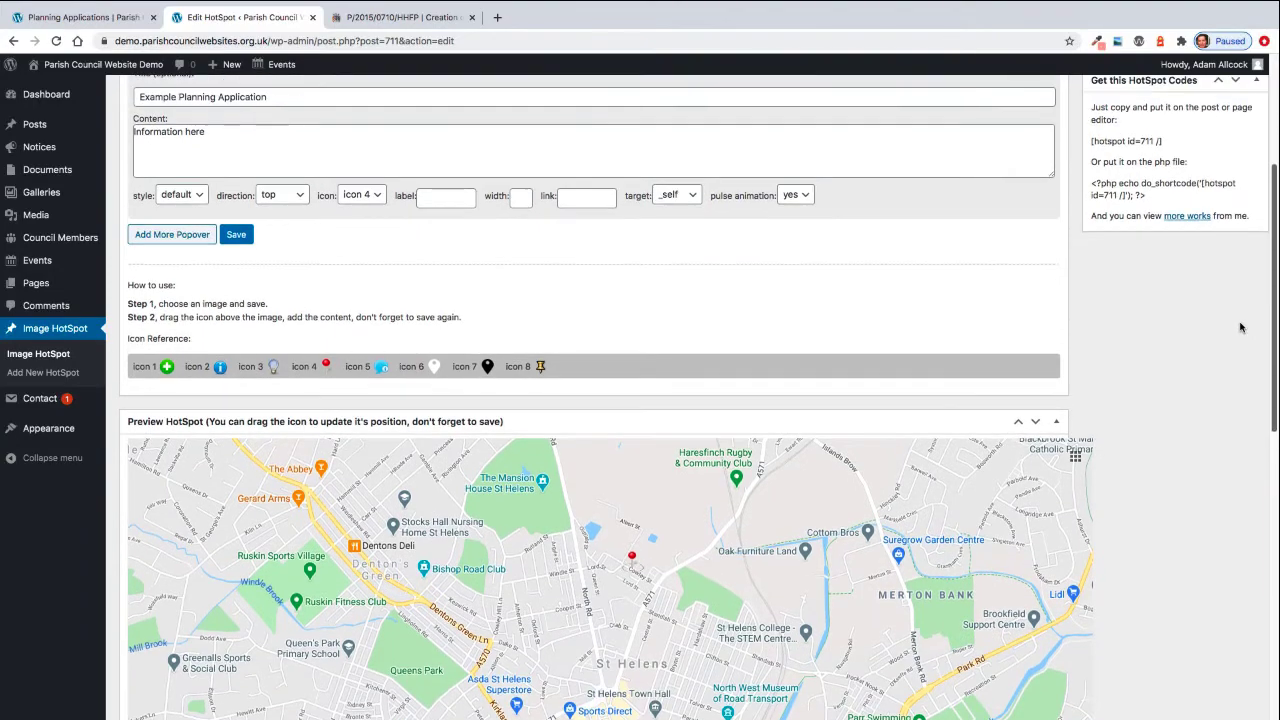
scroll(1240, 290, "up", 1)
scroll(1240, 286, "down", 2)
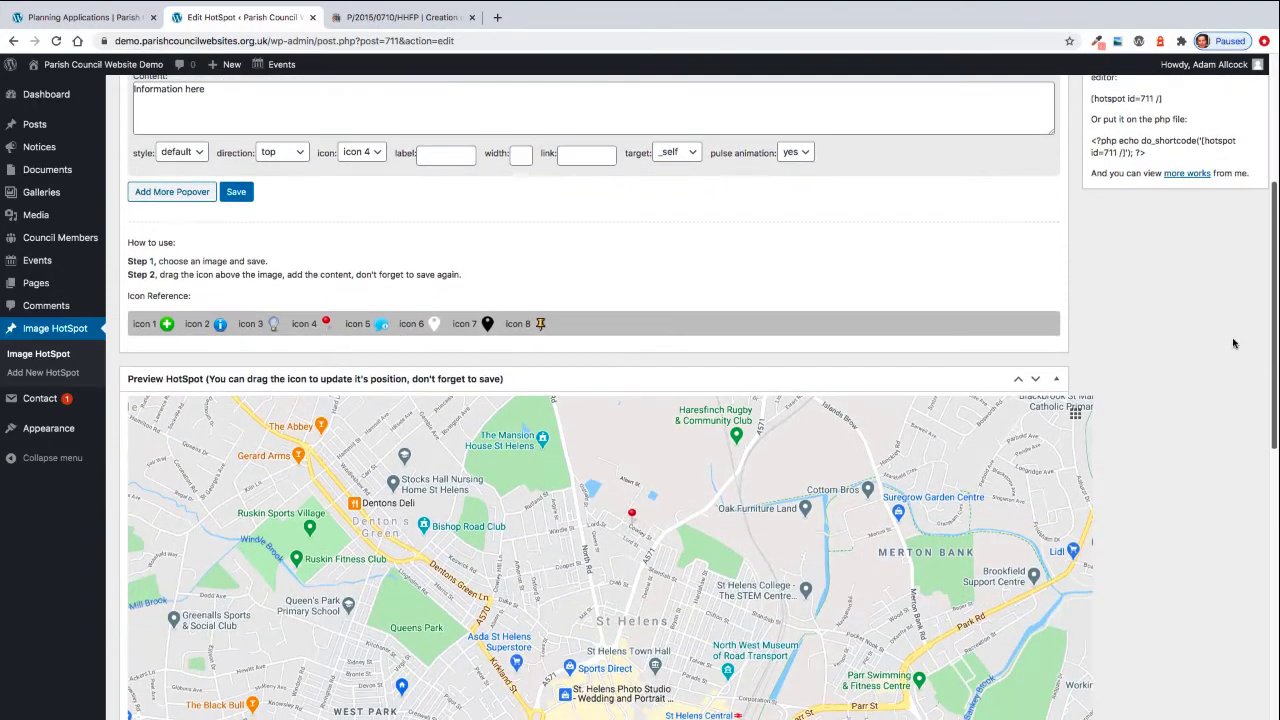
scroll(1232, 284, "up", 3)
scroll(1230, 283, "up", 4)
scroll(1234, 305, "down", 5)
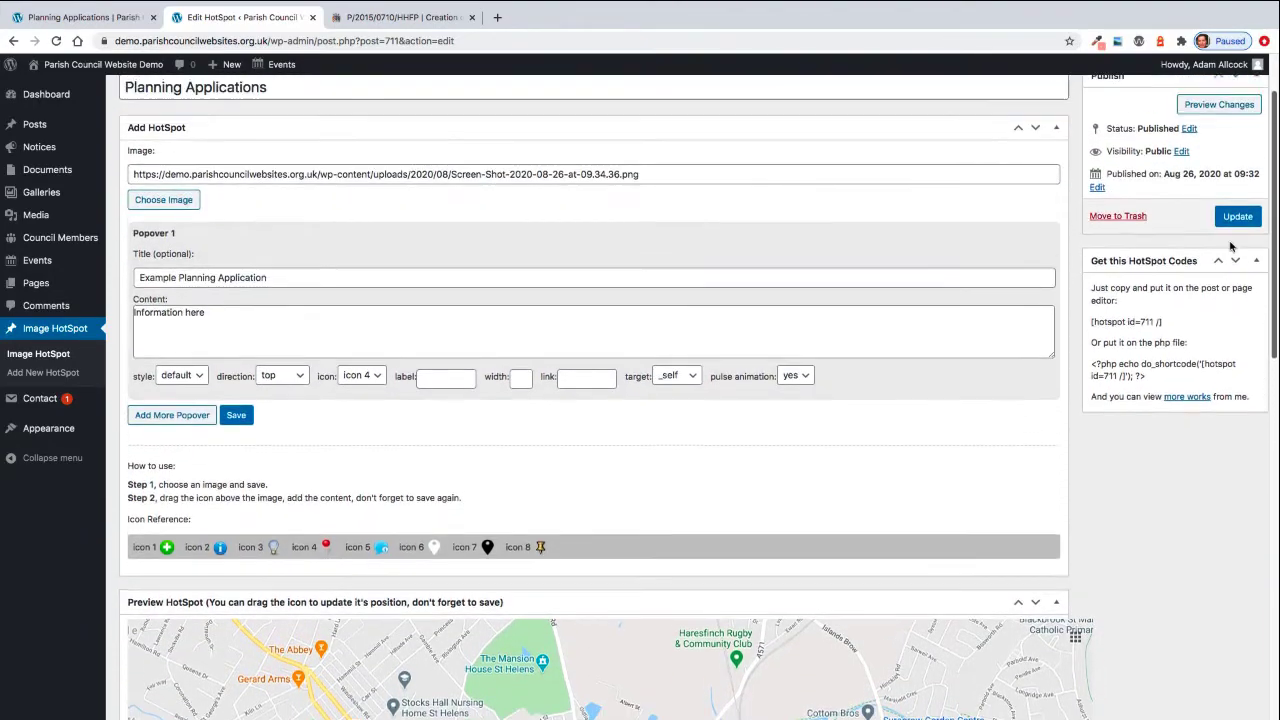
scroll(1235, 305, "down", 2)
scroll(1235, 285, "up", 4)
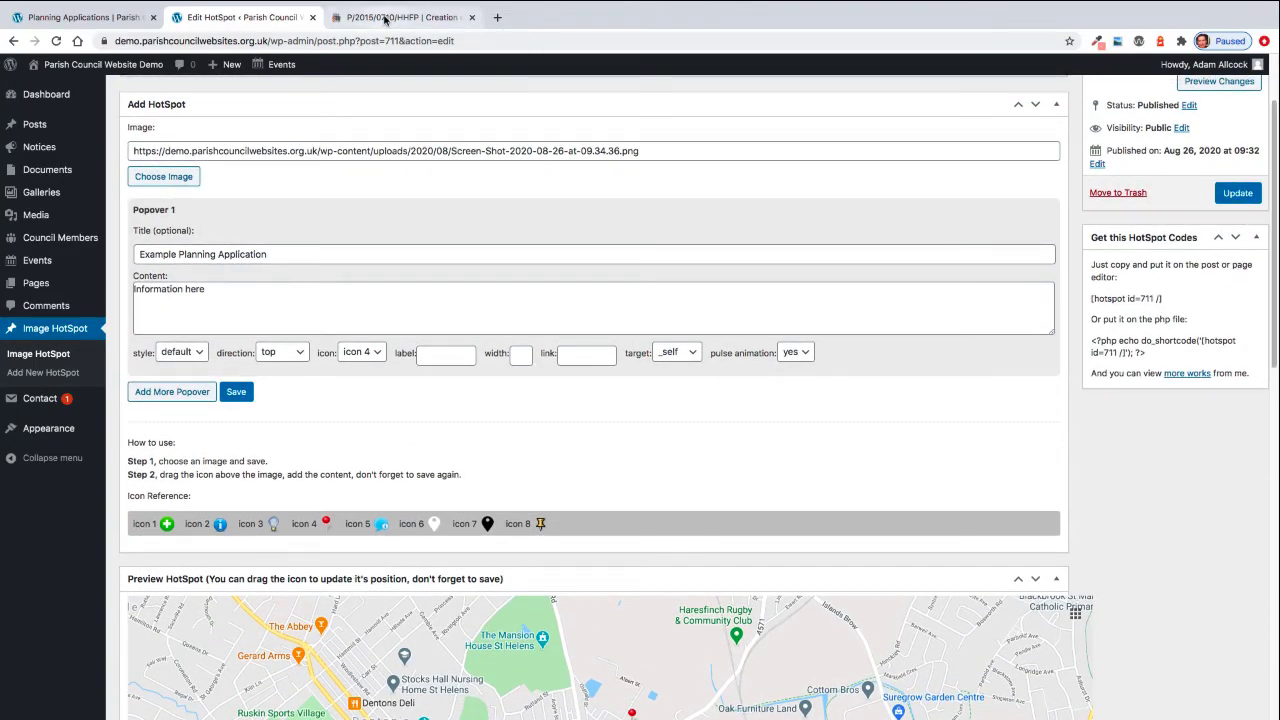
left_click(385, 18)
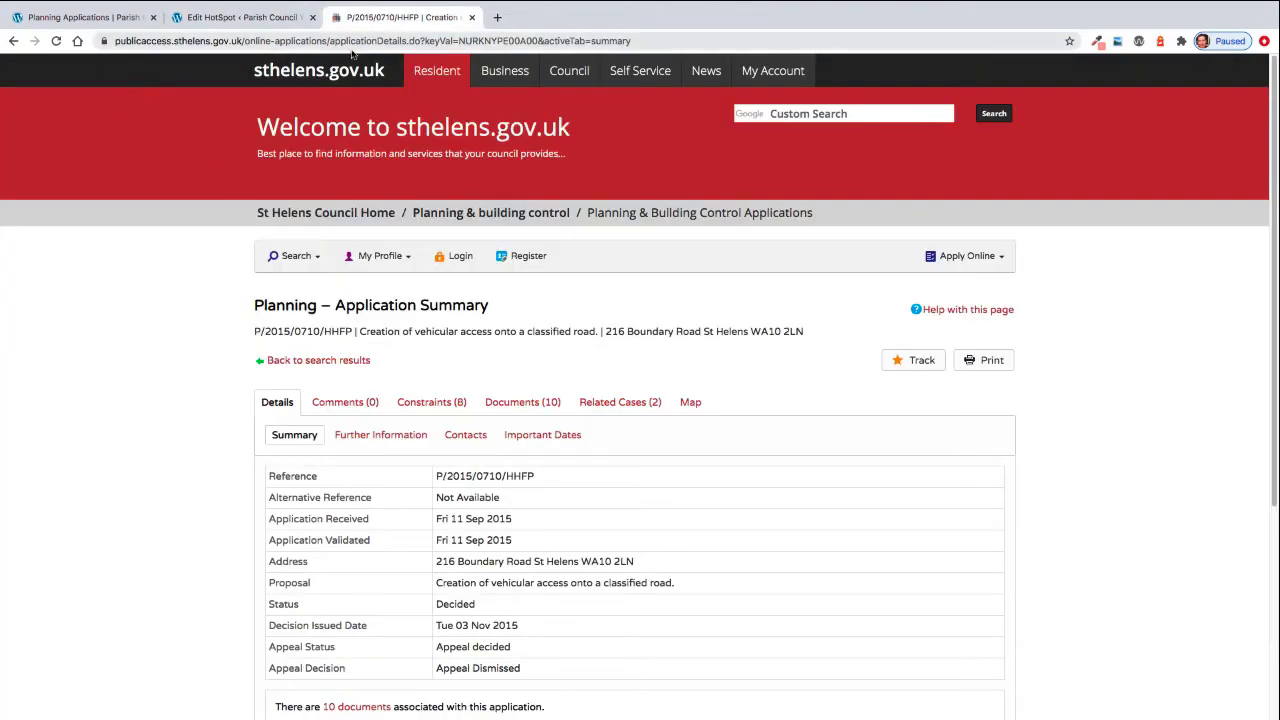
left_click(281, 42)
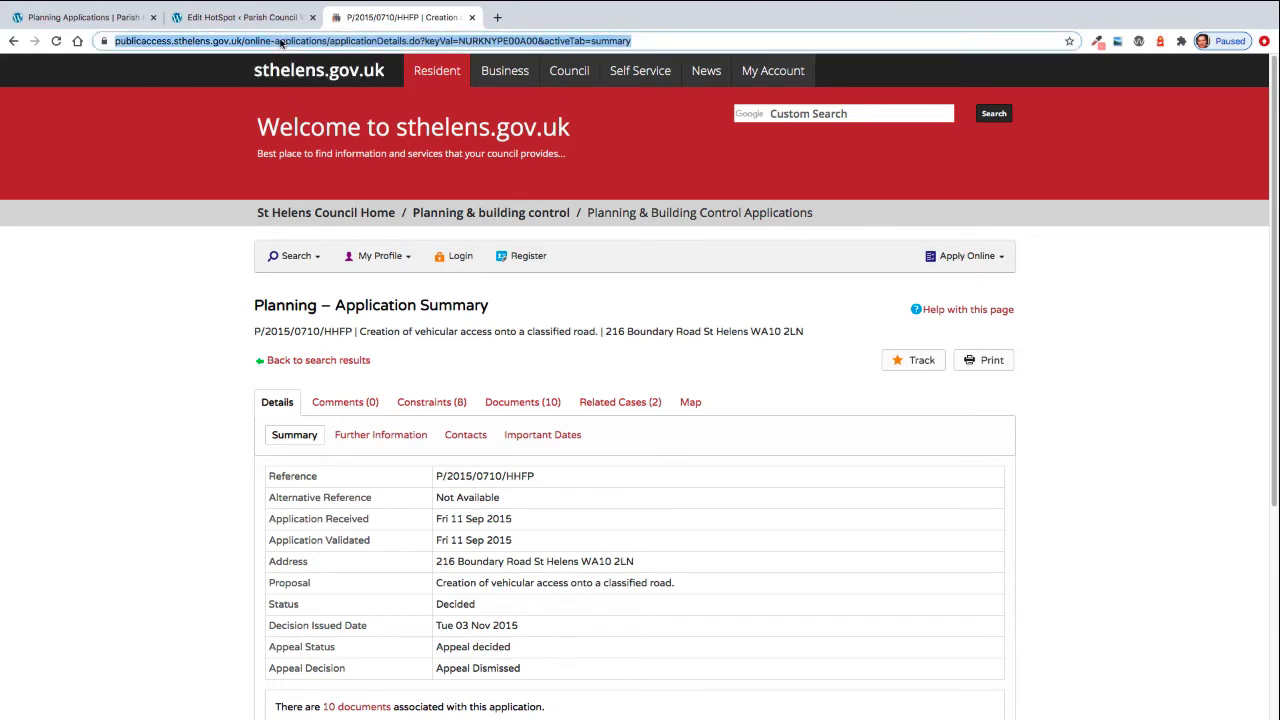
right_click(281, 42)
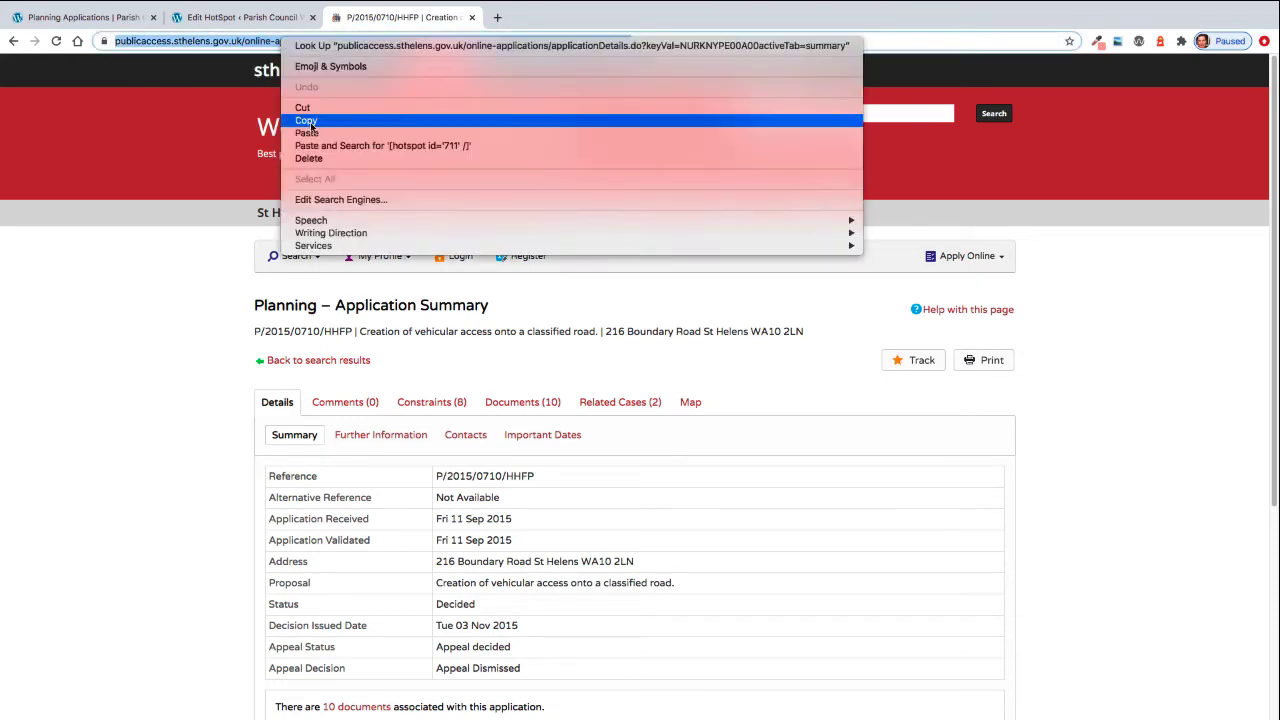
left_click(306, 121)
left_click(249, 18)
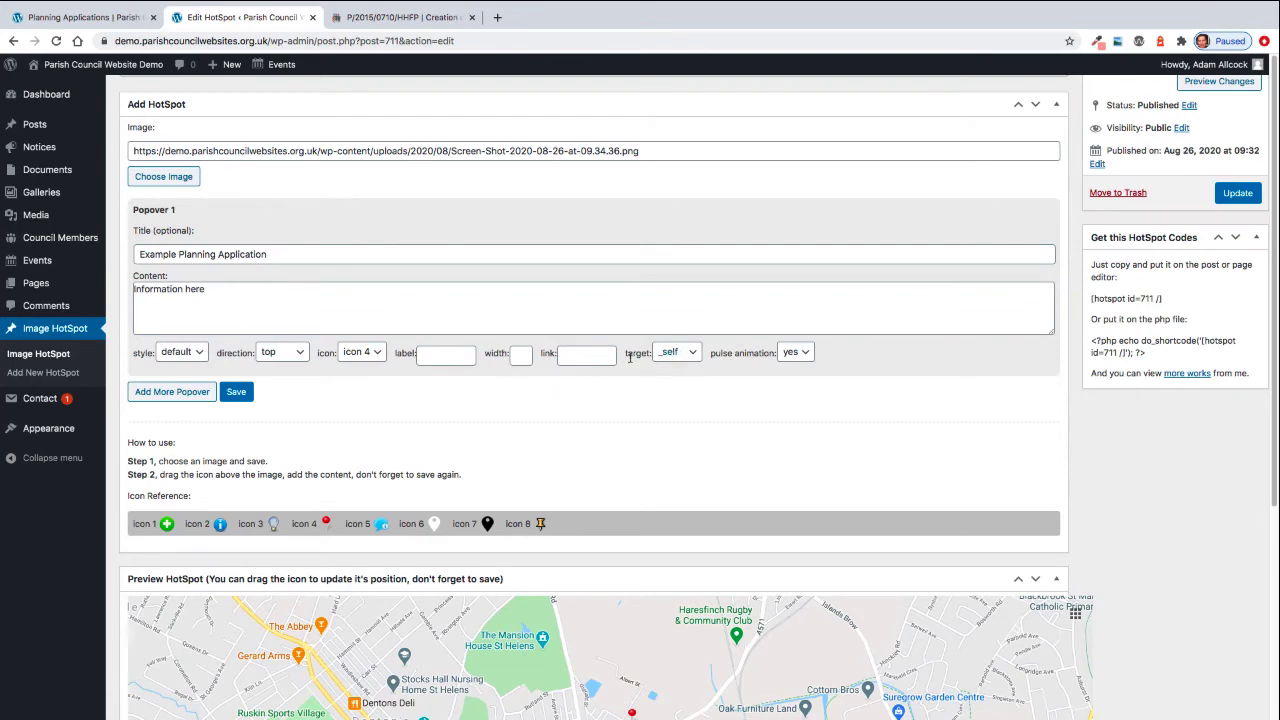
- Paste the planning record address as Popover 1's link, set target to _blank, and update
left_click(571, 356)
right_click(573, 357)
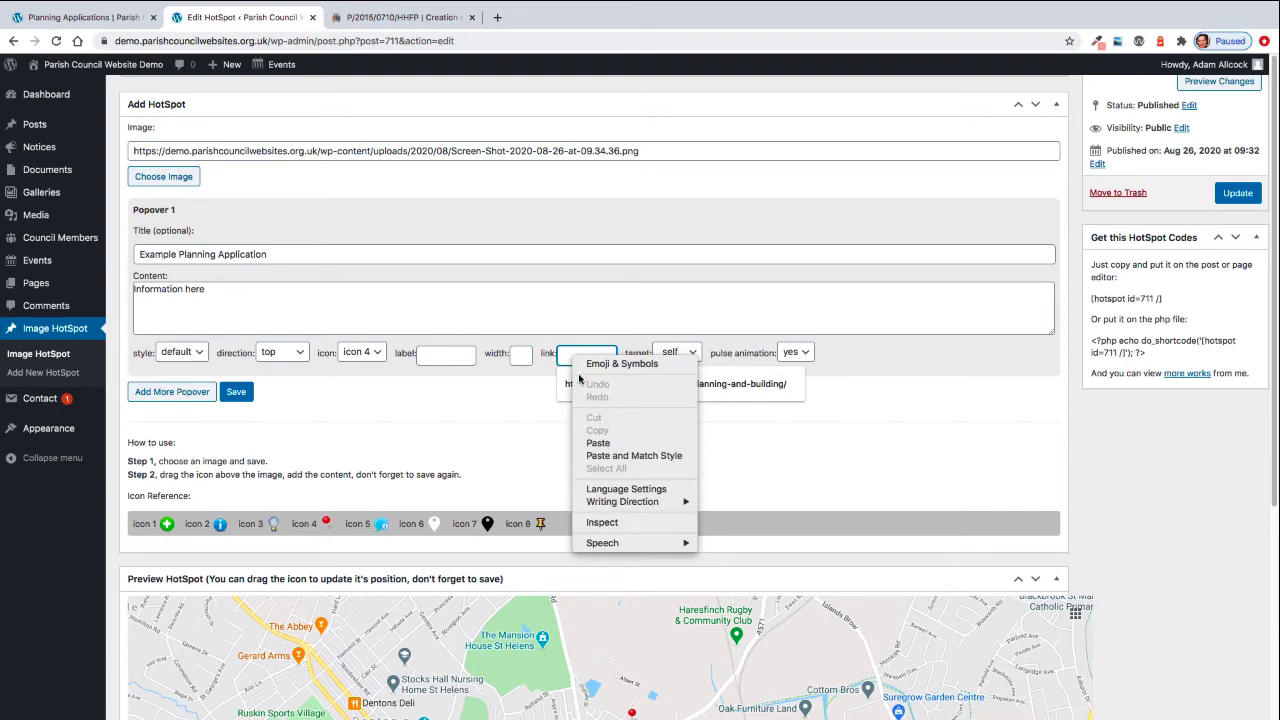
left_click(597, 442)
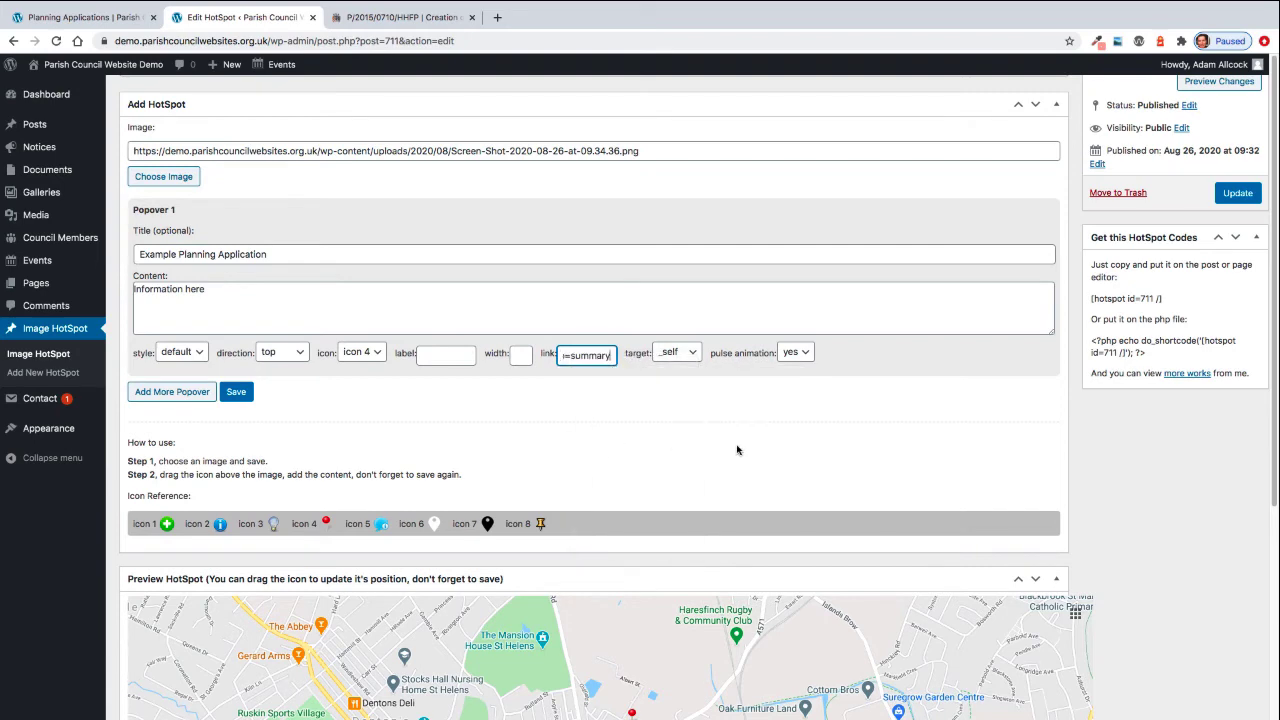
left_click(680, 356)
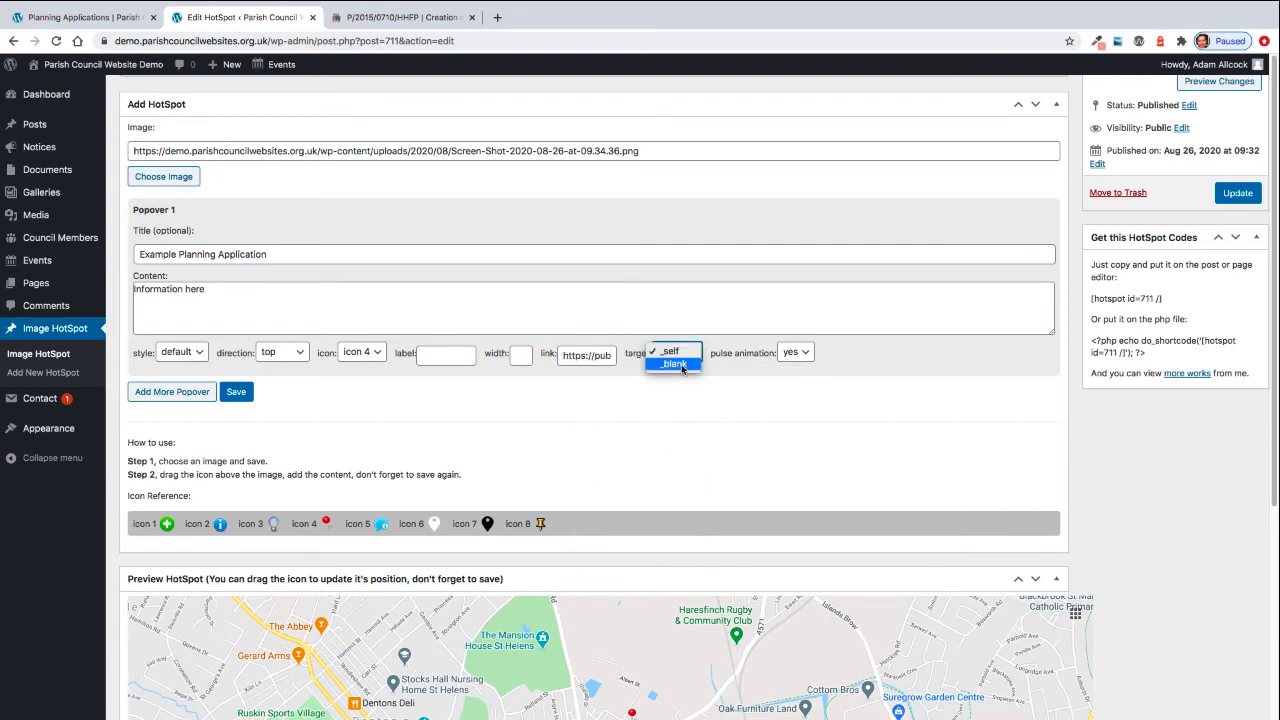
left_click(681, 364)
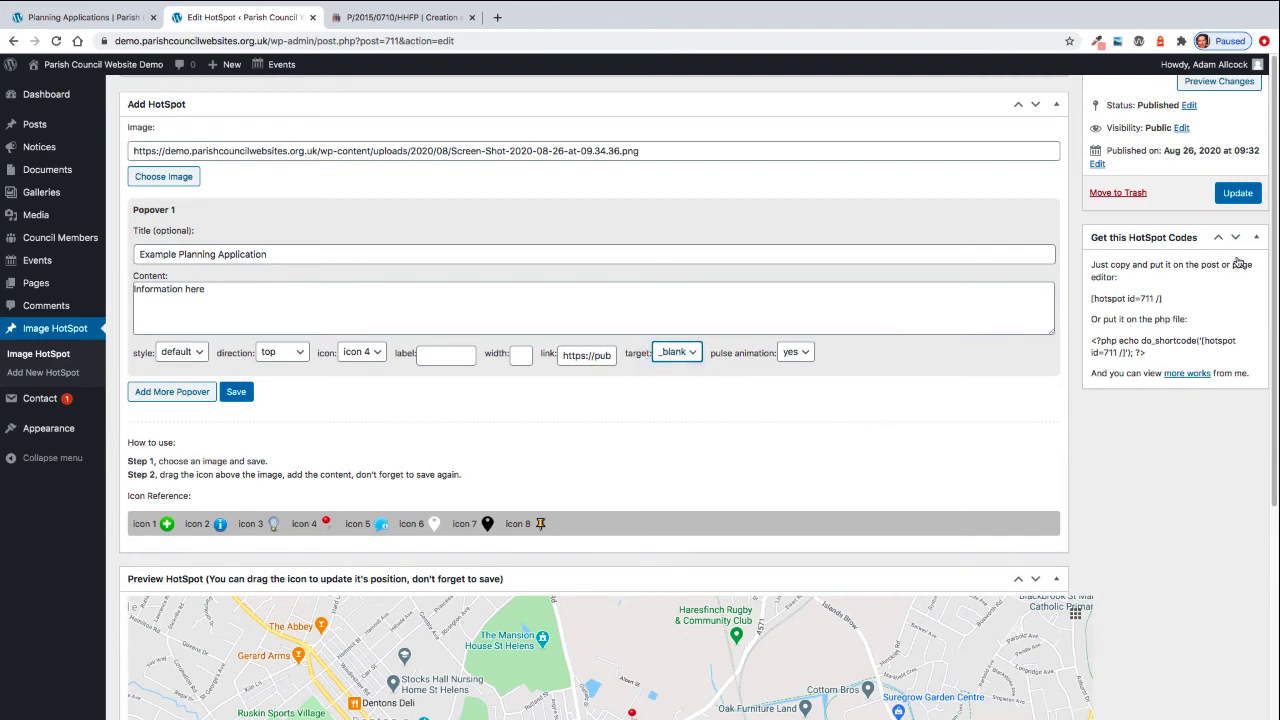
left_click(1237, 194)
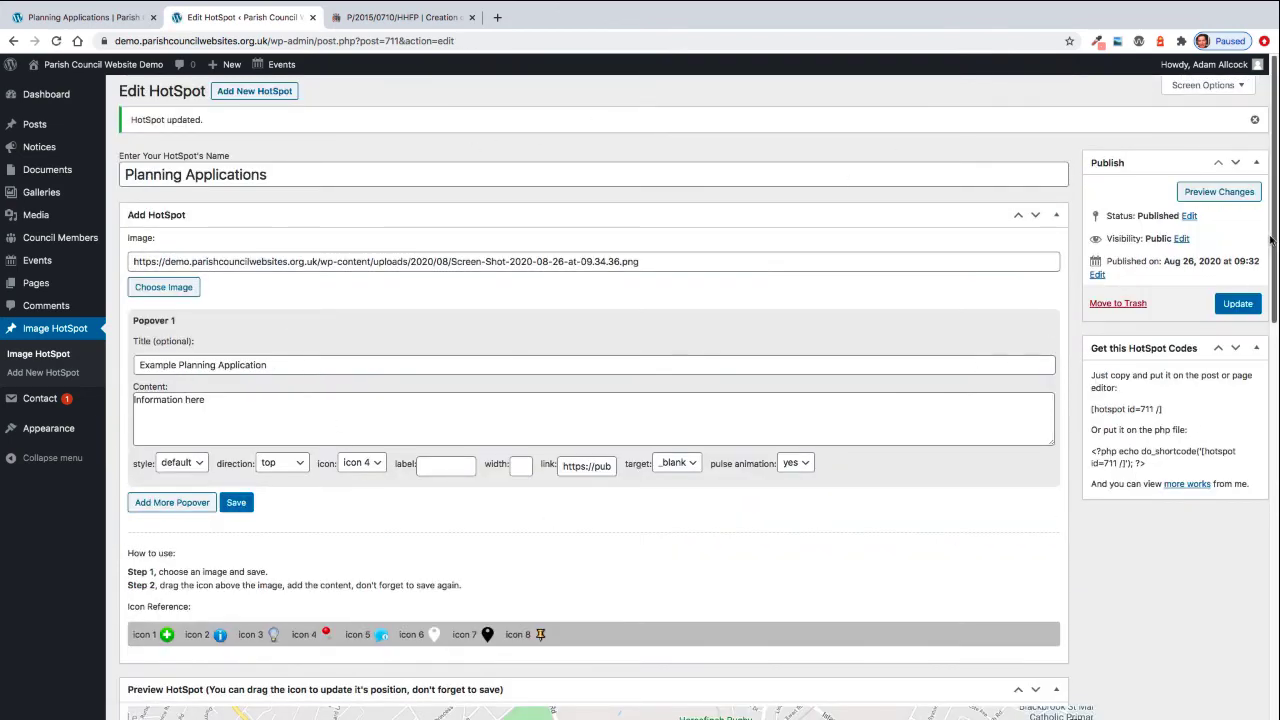
- Preview the red pin's popover on the map, then view the public Planning Applications page
scroll(1267, 316, "down", 2)
scroll(1267, 316, "down", 5)
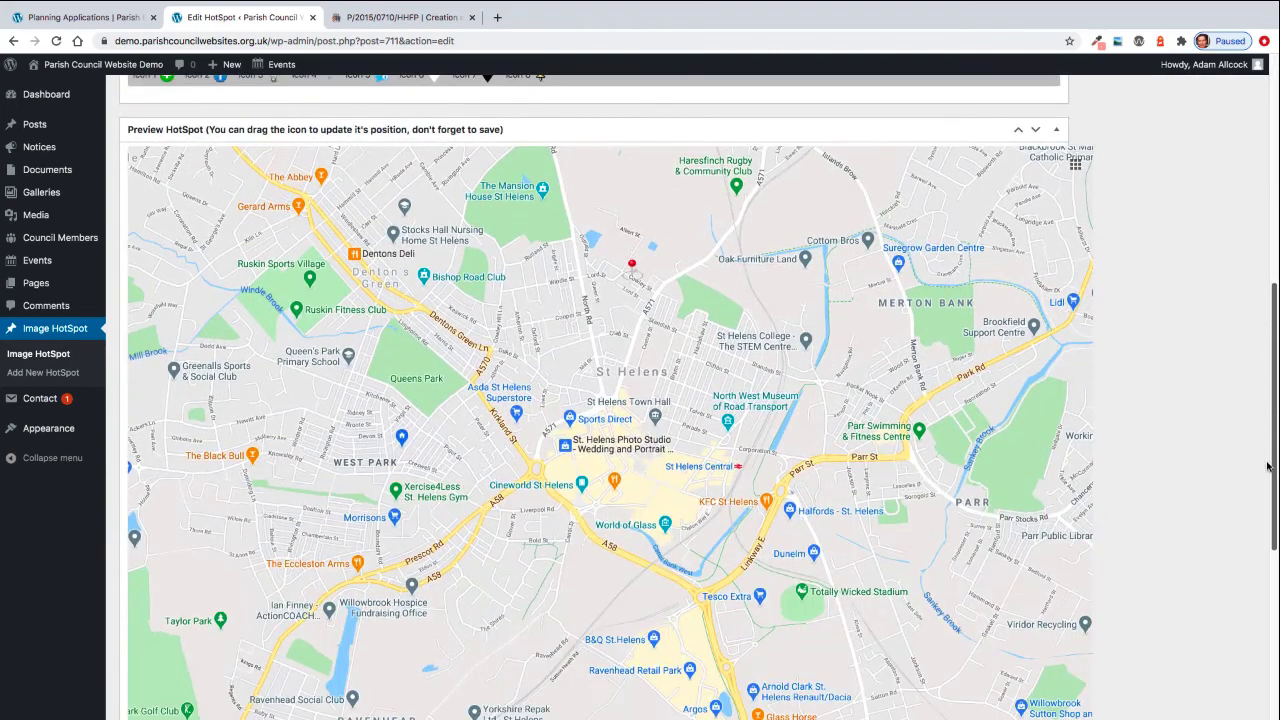
left_click(638, 263)
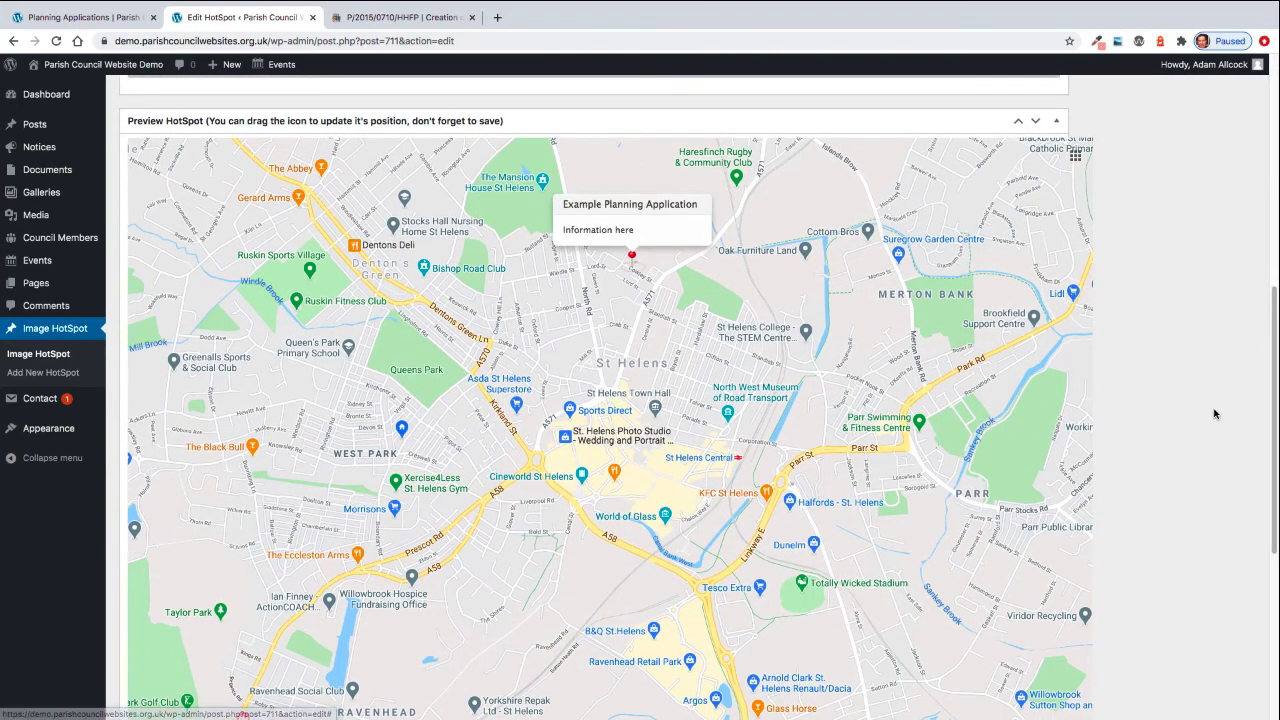
scroll(1218, 414, "up", 6)
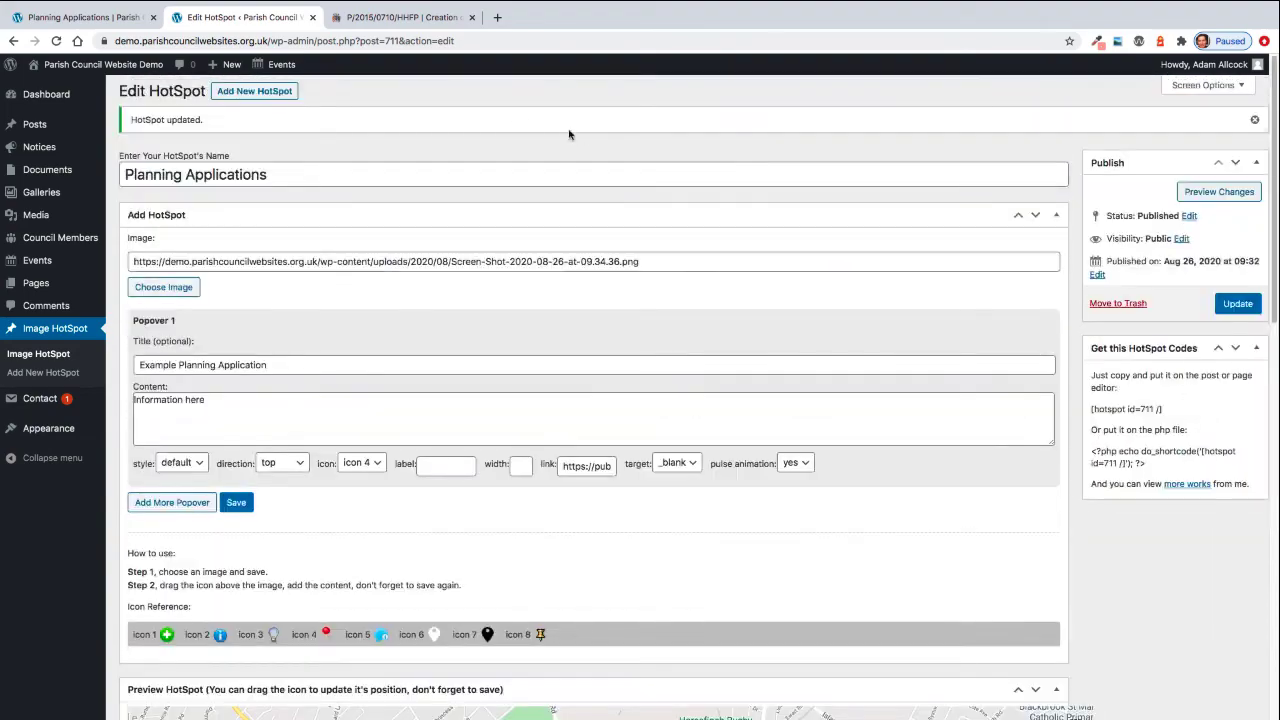
left_click(98, 20)
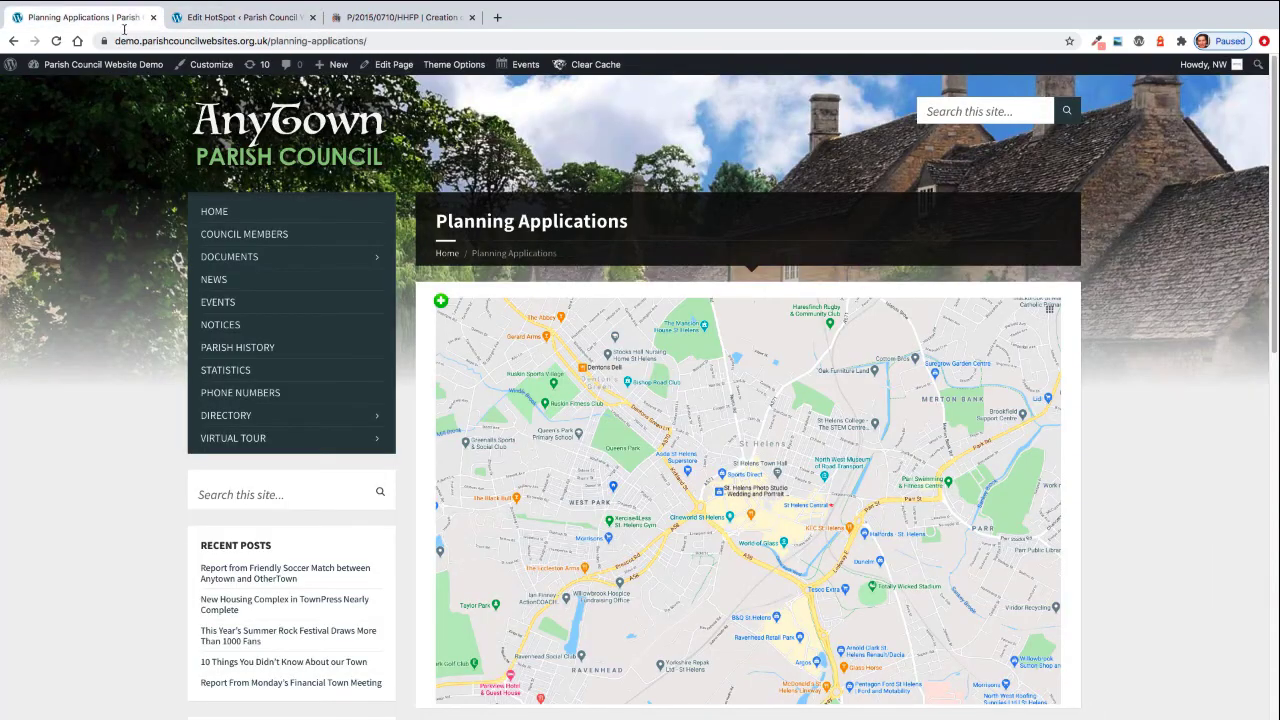
left_click(57, 42)
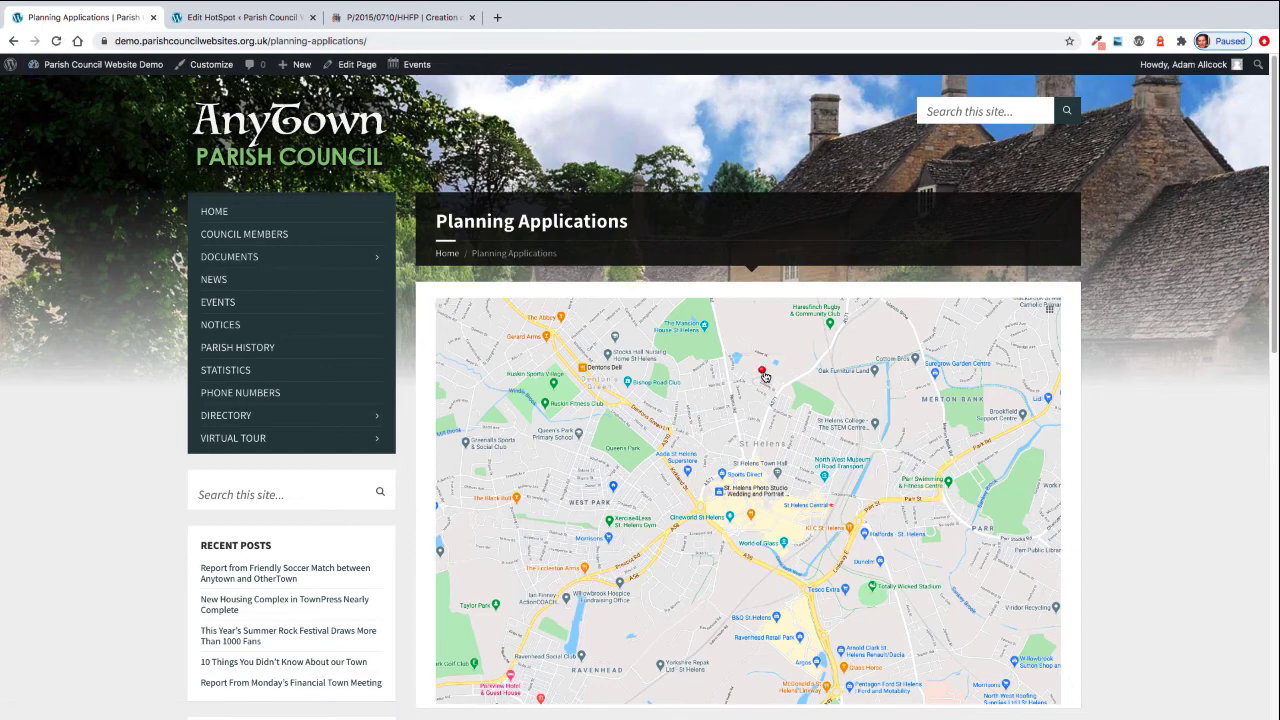
mouse_move(763, 374)
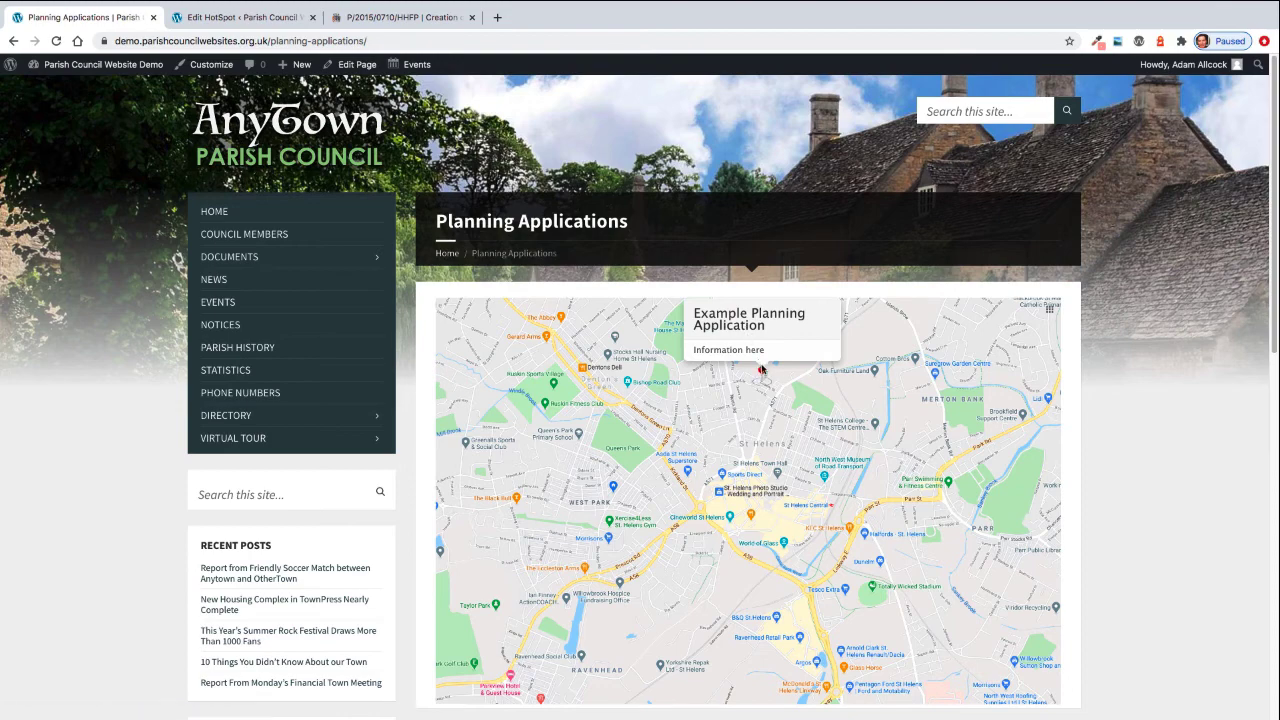
left_click(761, 371)
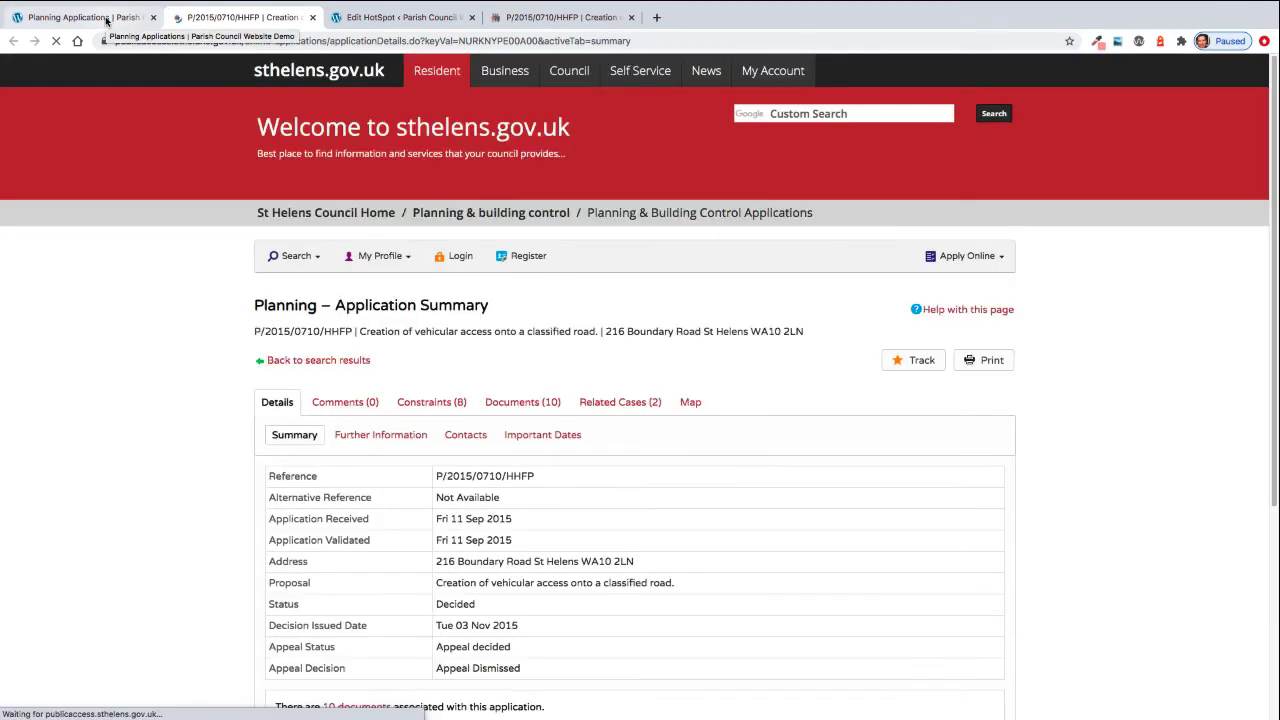
left_click(105, 19)
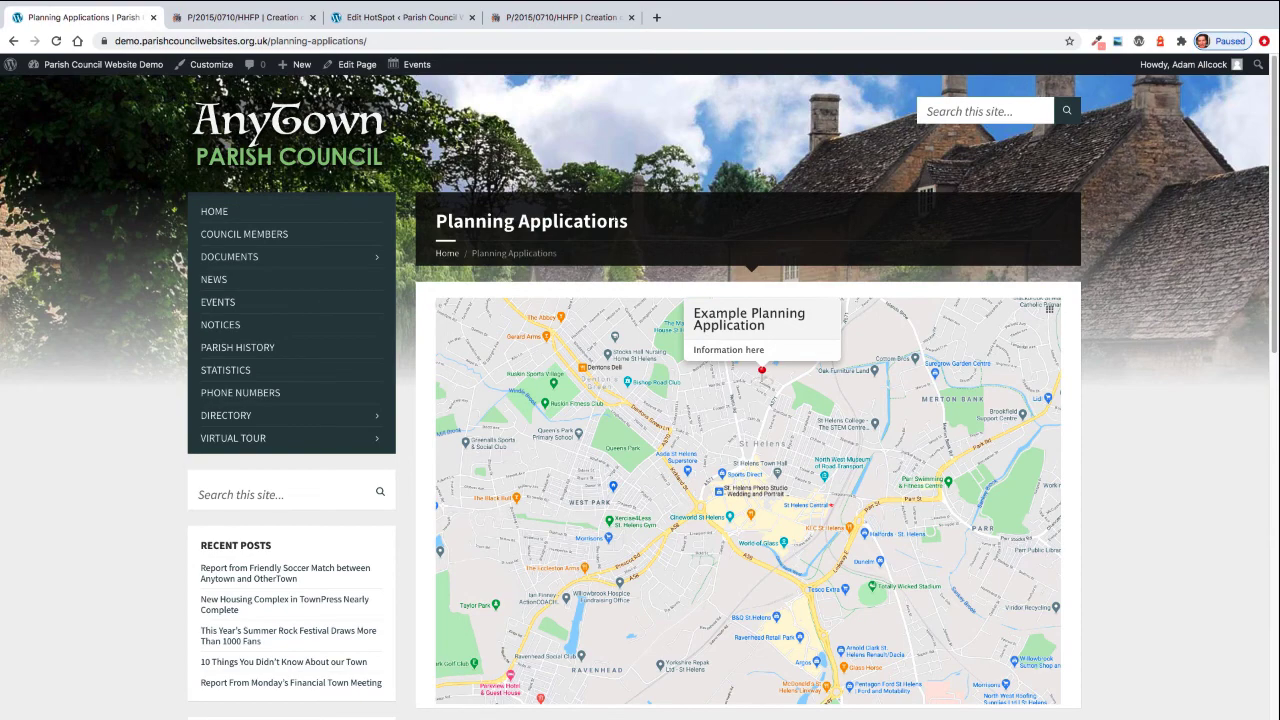
left_click(405, 19)
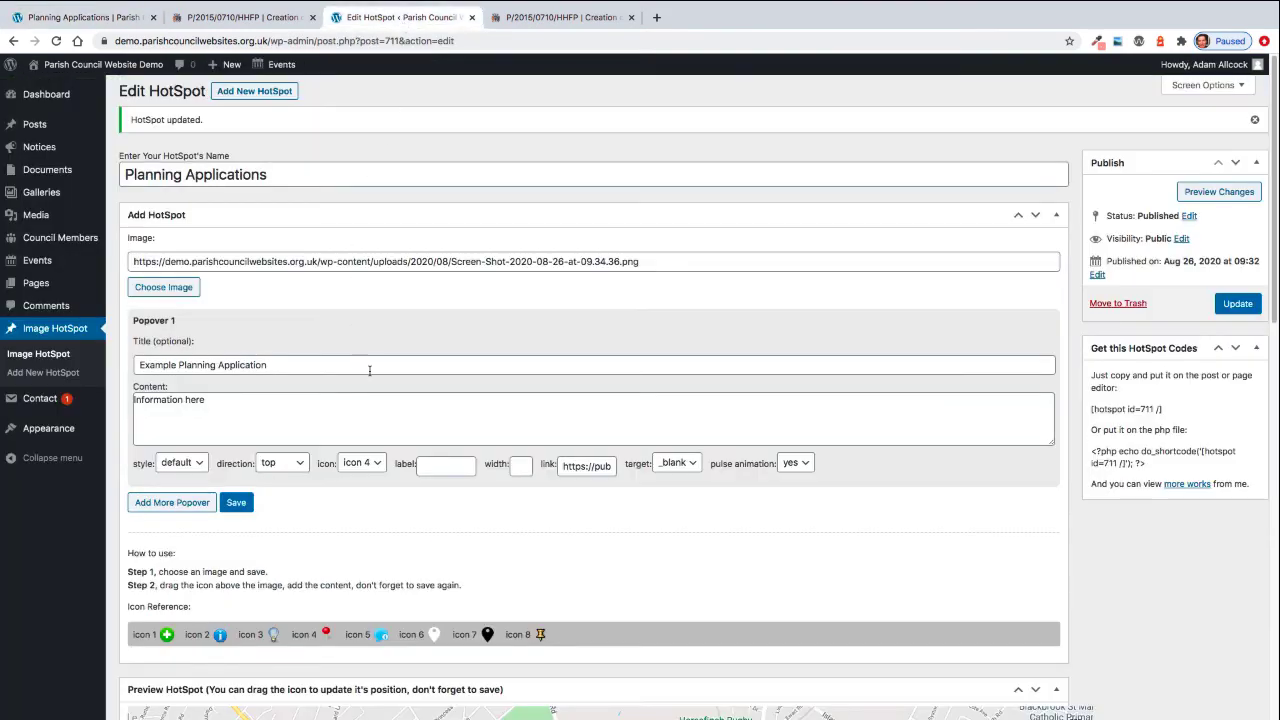
- Add an empty Popover 2 beneath Popover 1 using Add More Popover
scroll(369, 370, "down", 1)
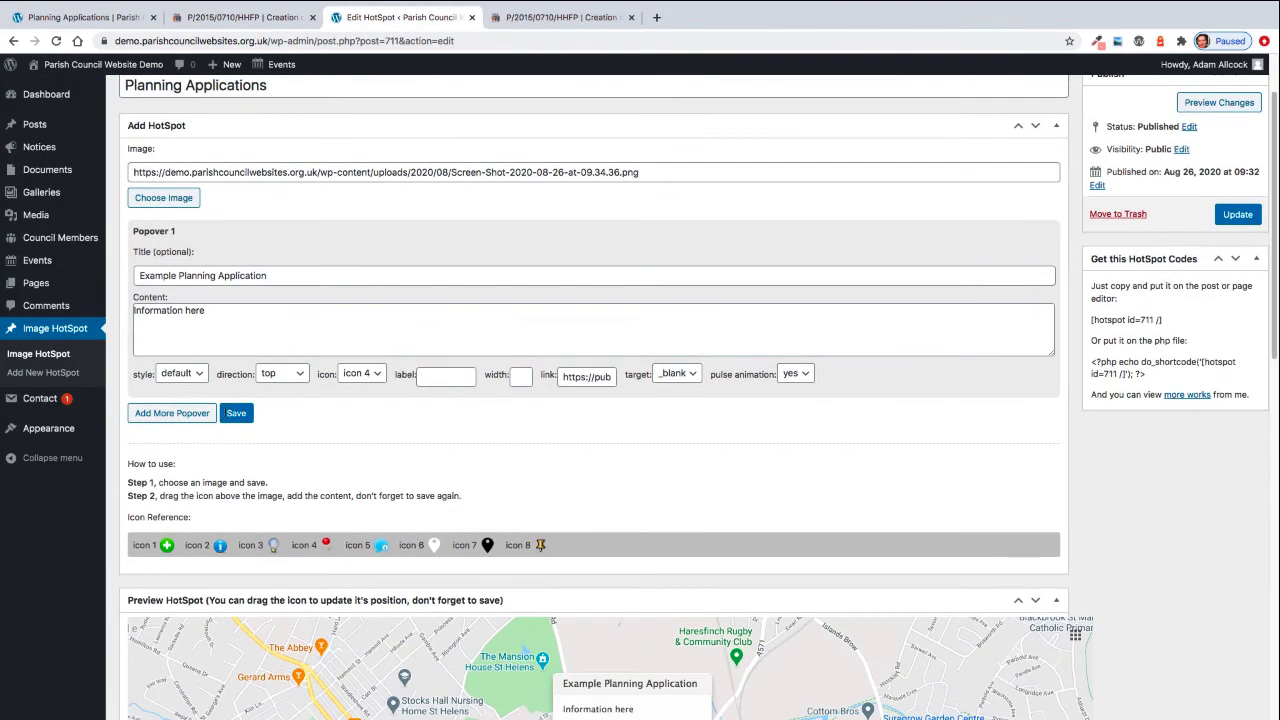
scroll(224, 415, "down", 1)
left_click(172, 413)
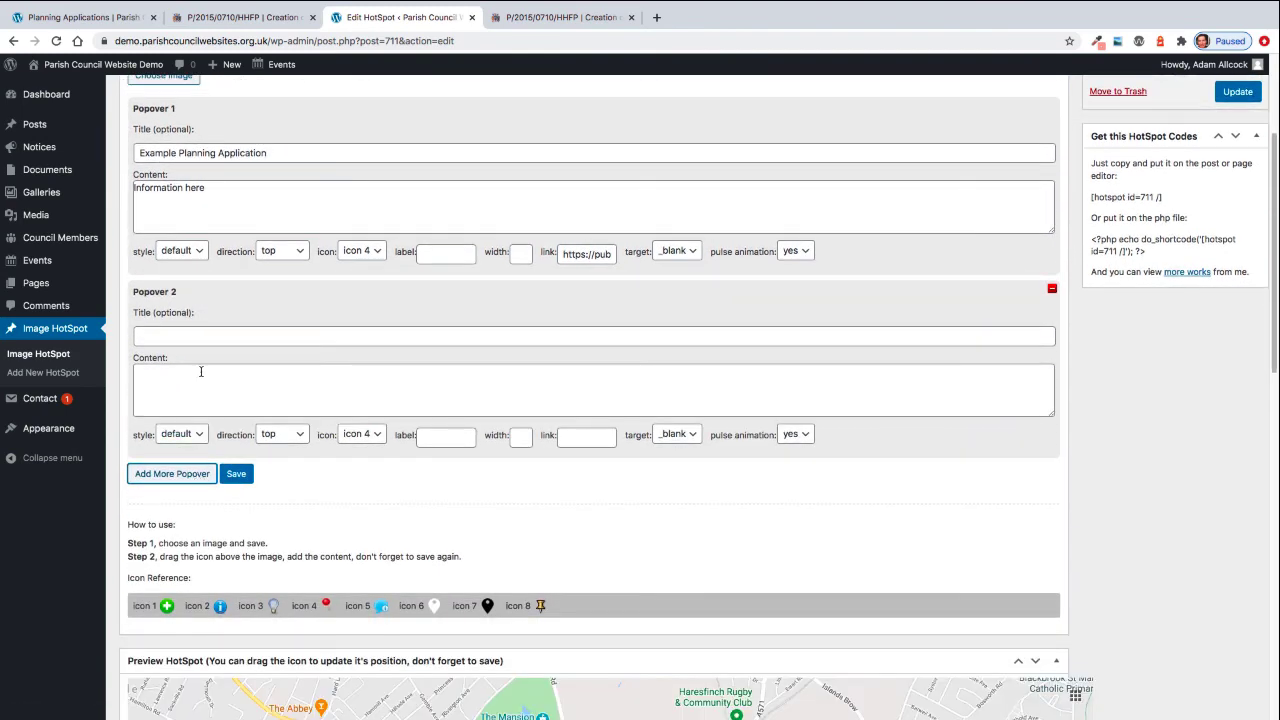
scroll(354, 440, "down", 5)
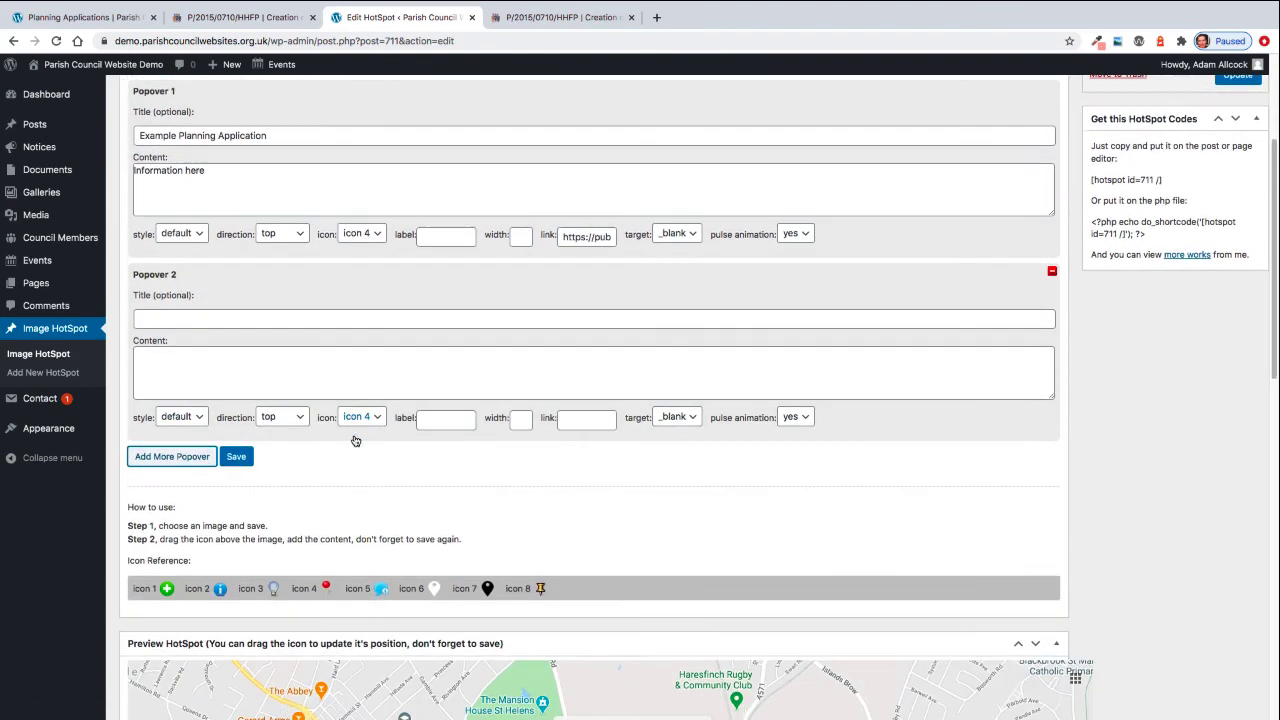
scroll(816, 548, "up", 5)
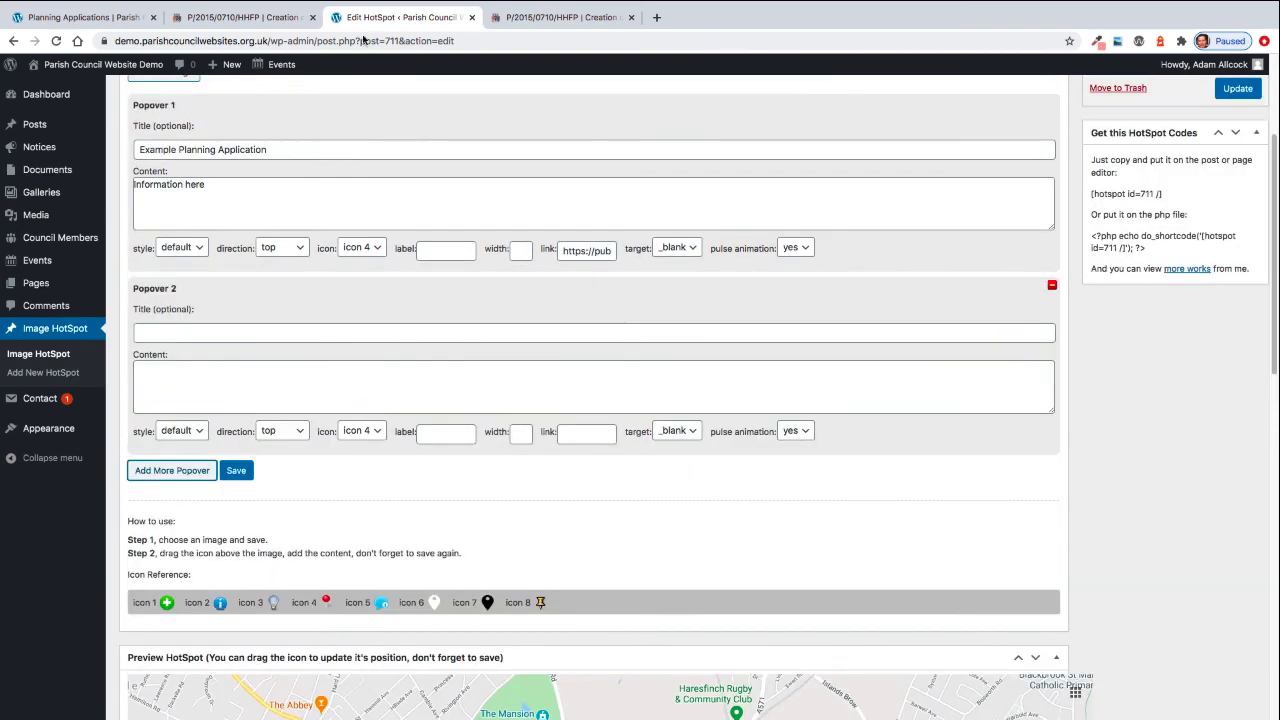
left_click(80, 17)
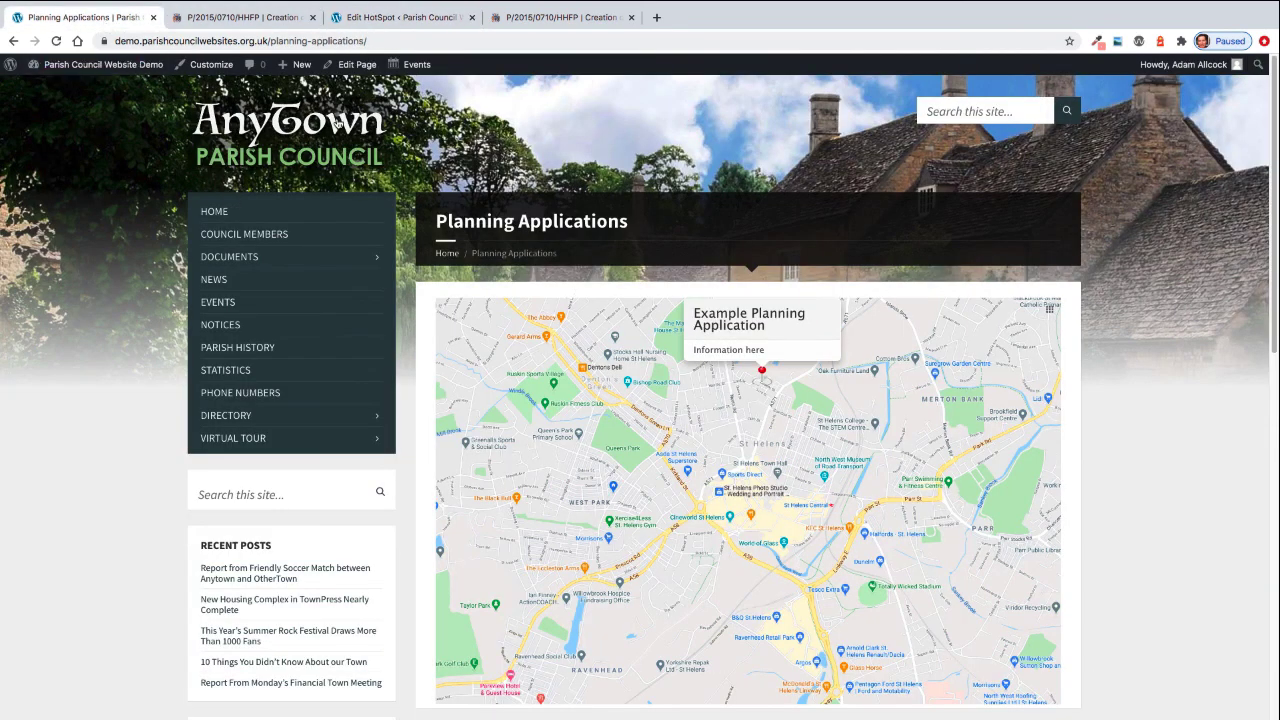
left_click(367, 22)
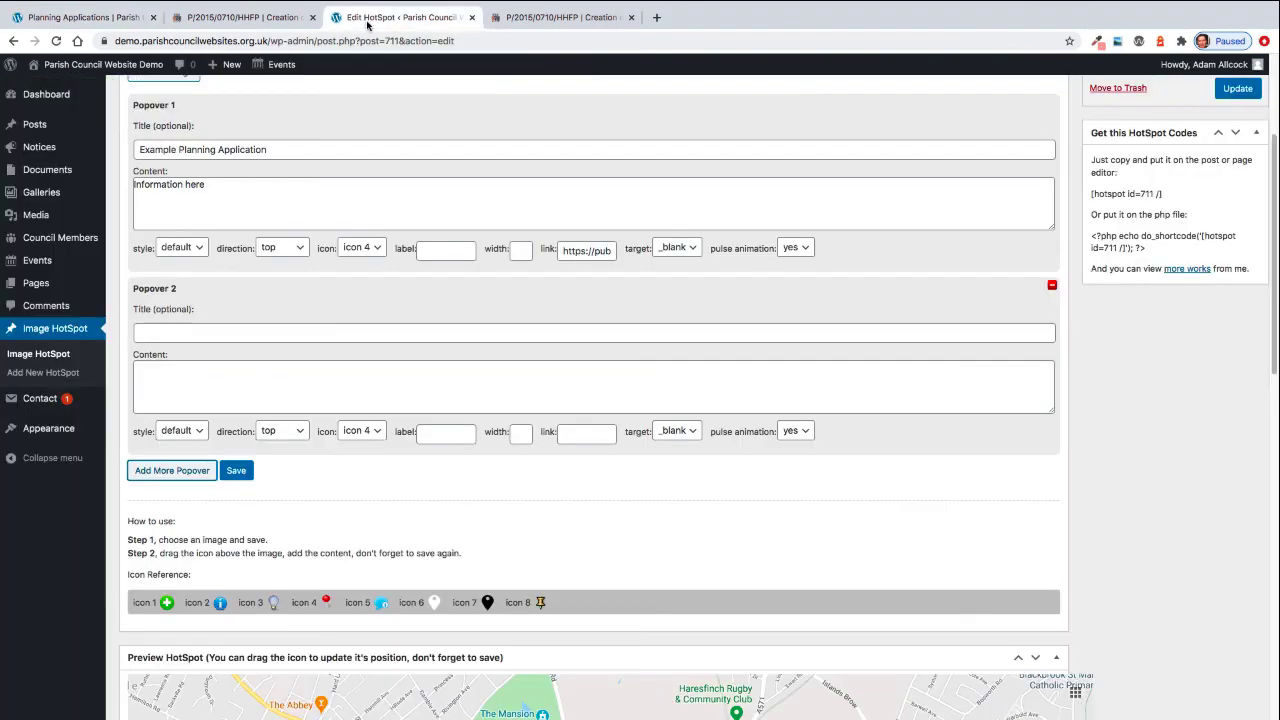